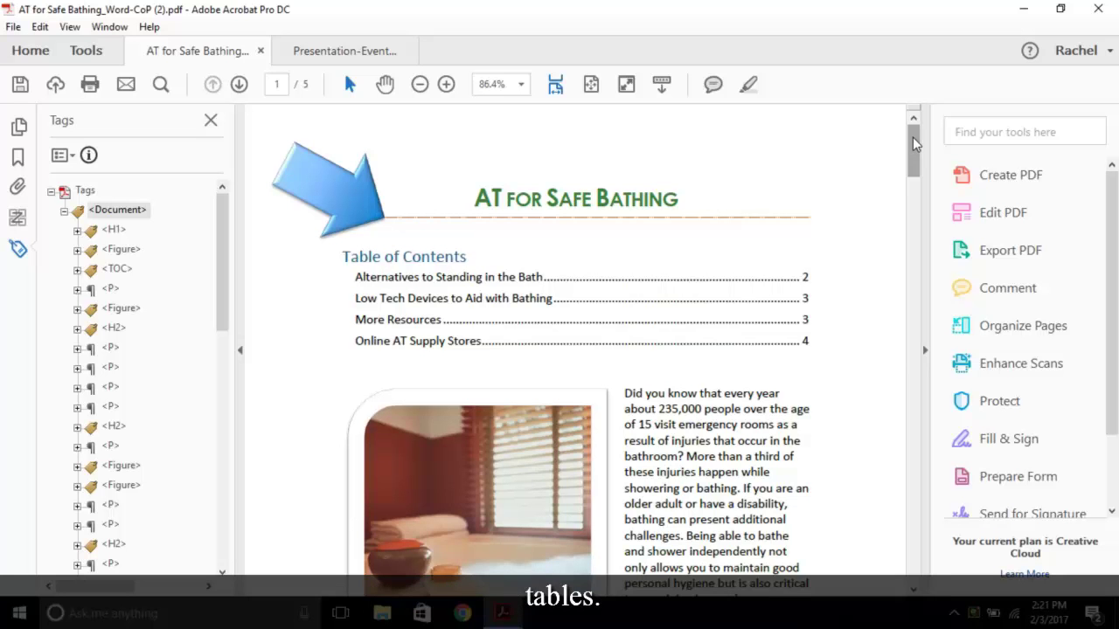
Expand the <Table> tag and all four <TR> rows to reveal each row's two TD cells.
drag(913, 137, 804, 432)
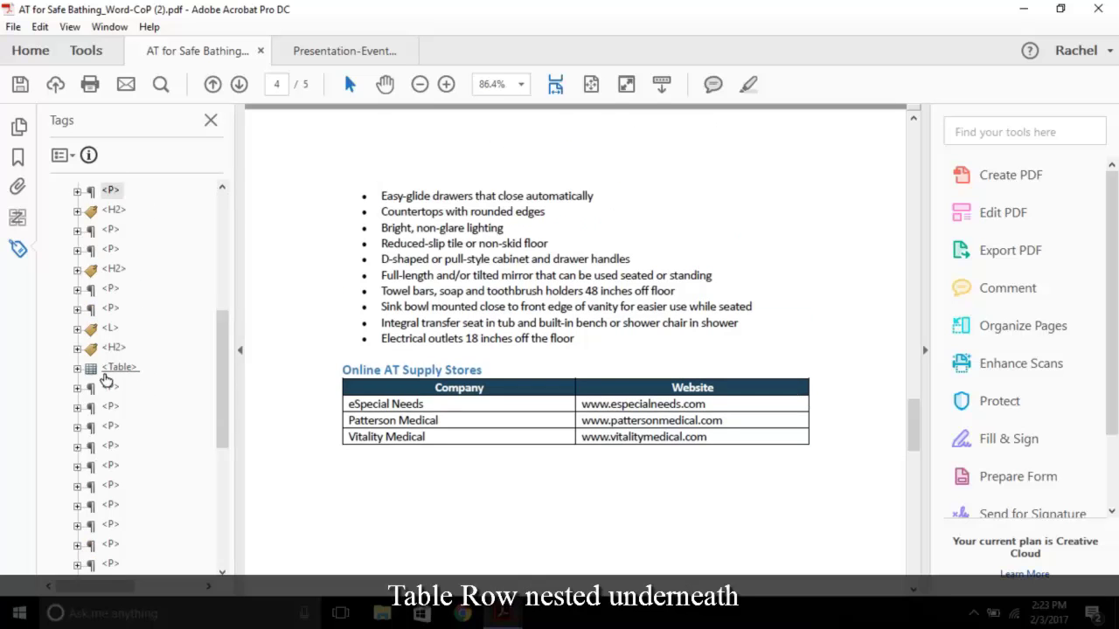
click(77, 368)
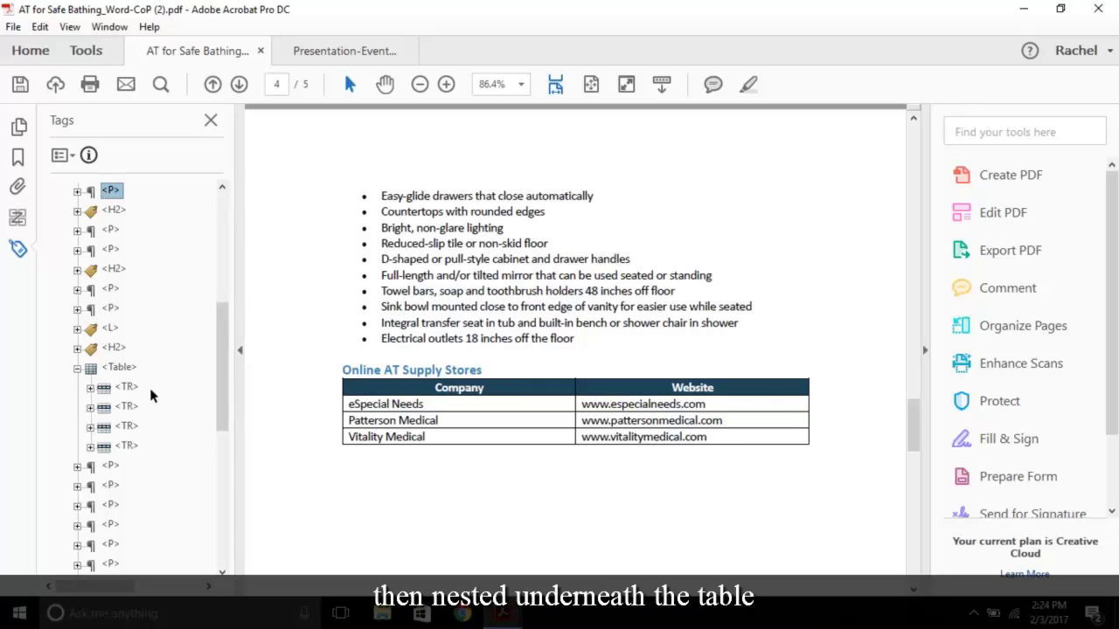
click(91, 387)
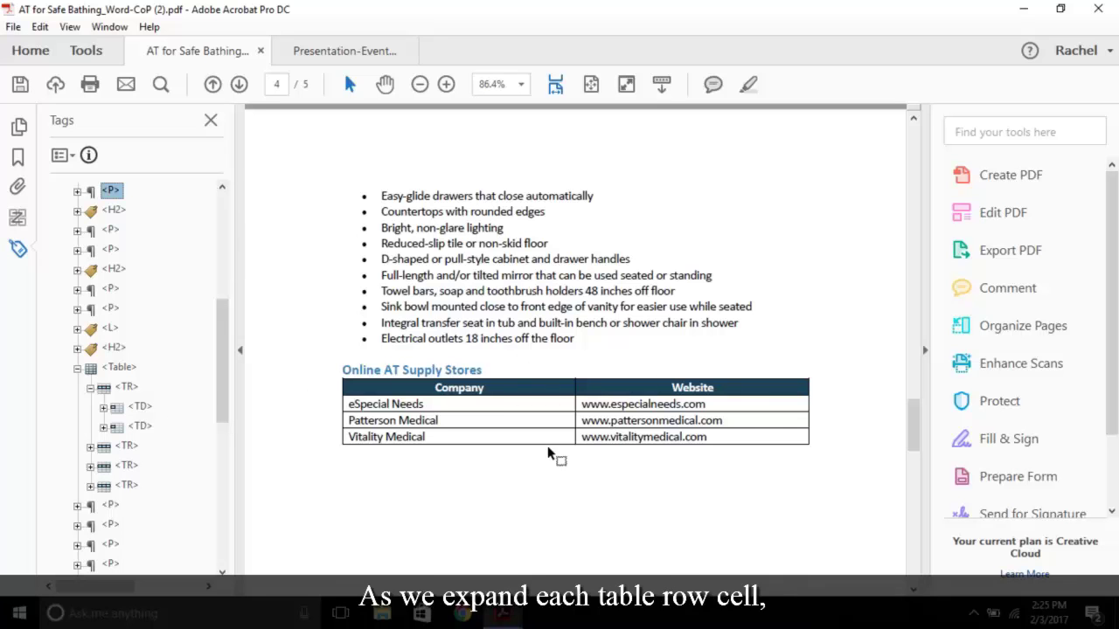
click(90, 446)
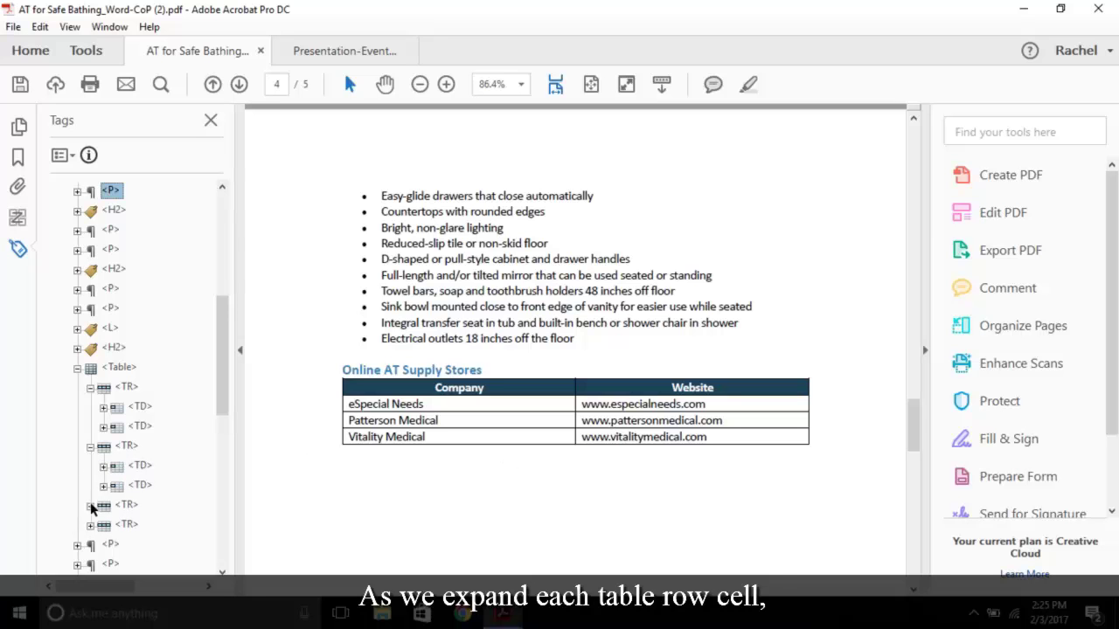
click(90, 507)
click(90, 564)
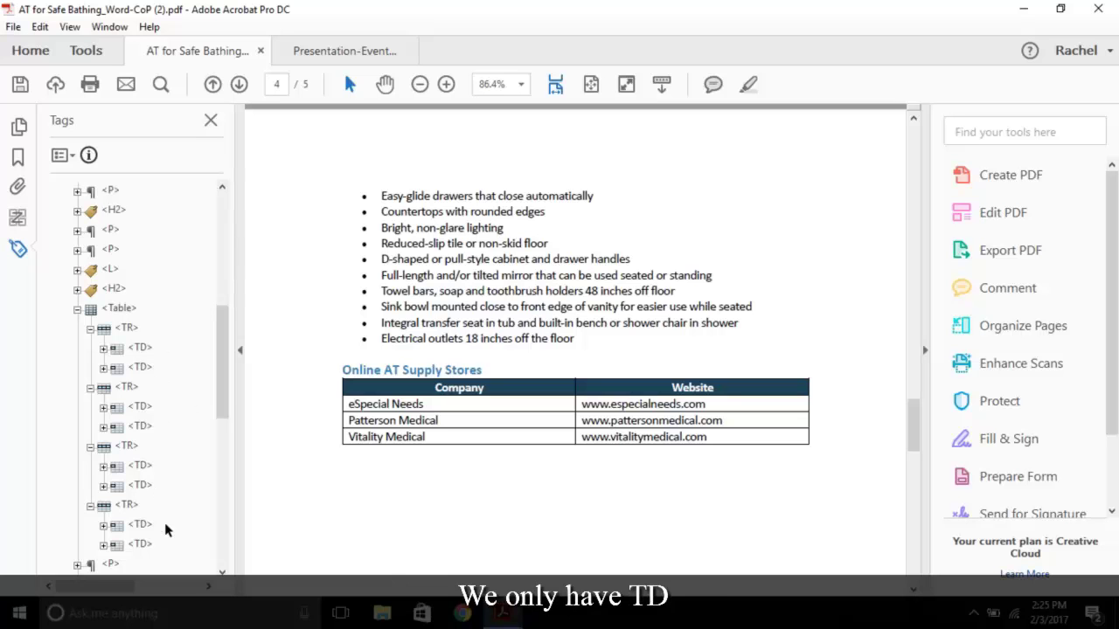
Change the Company cell's tag type to Table Header Cell.
right_click(145, 350)
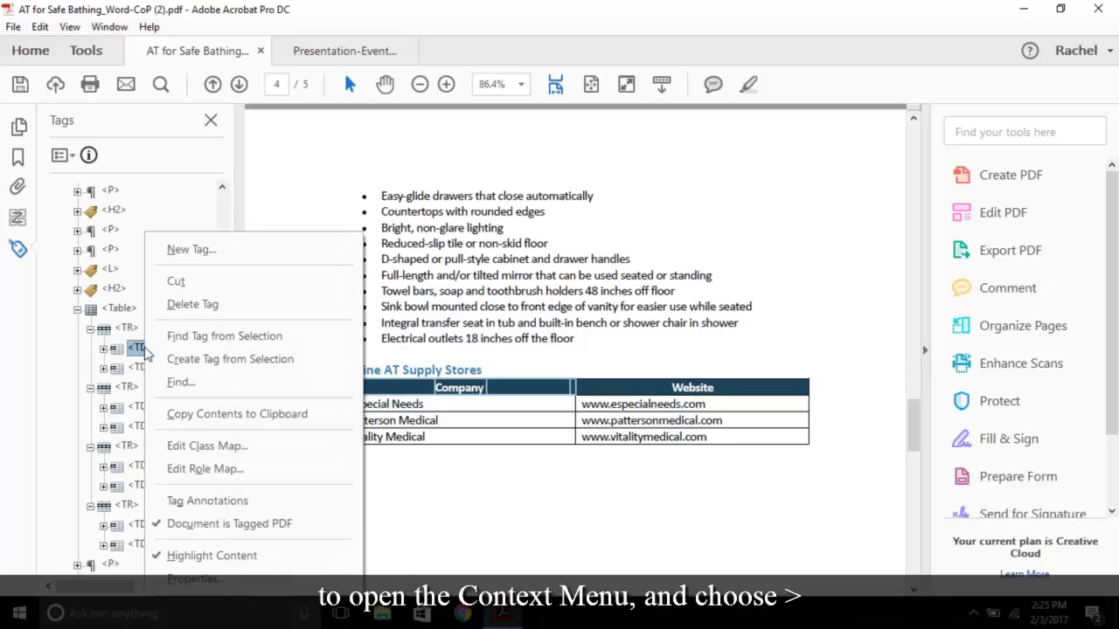
click(238, 579)
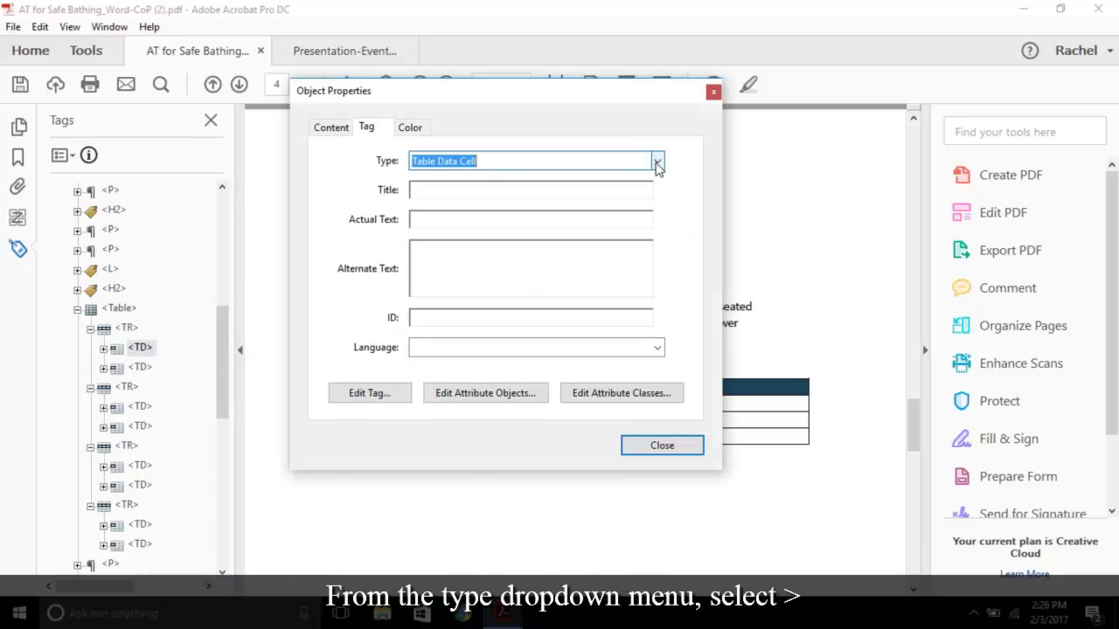
click(658, 162)
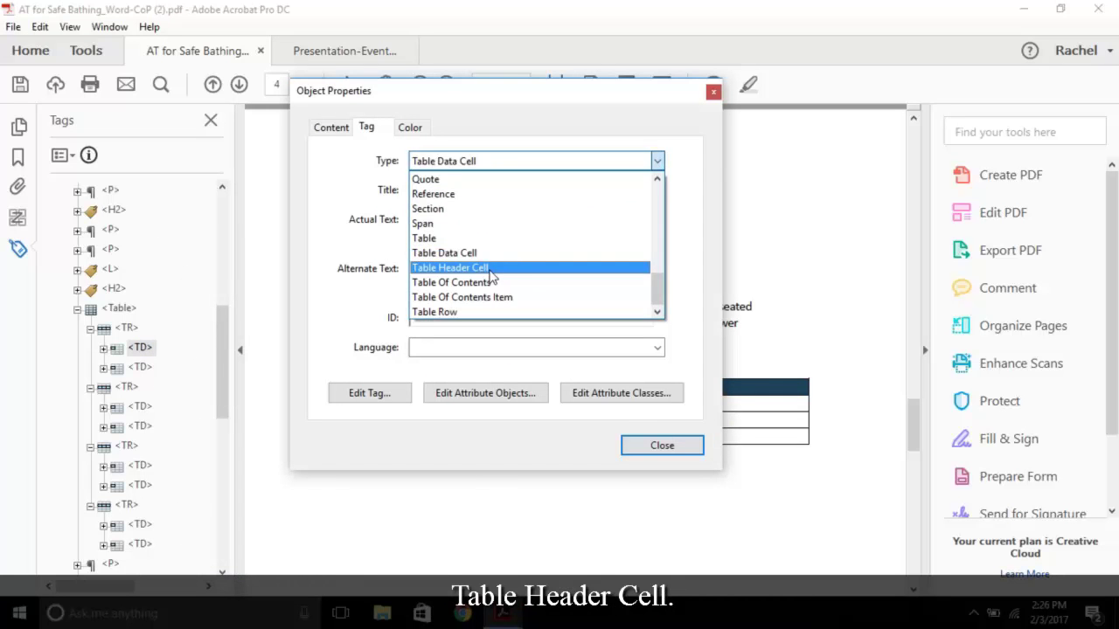
click(496, 269)
click(690, 449)
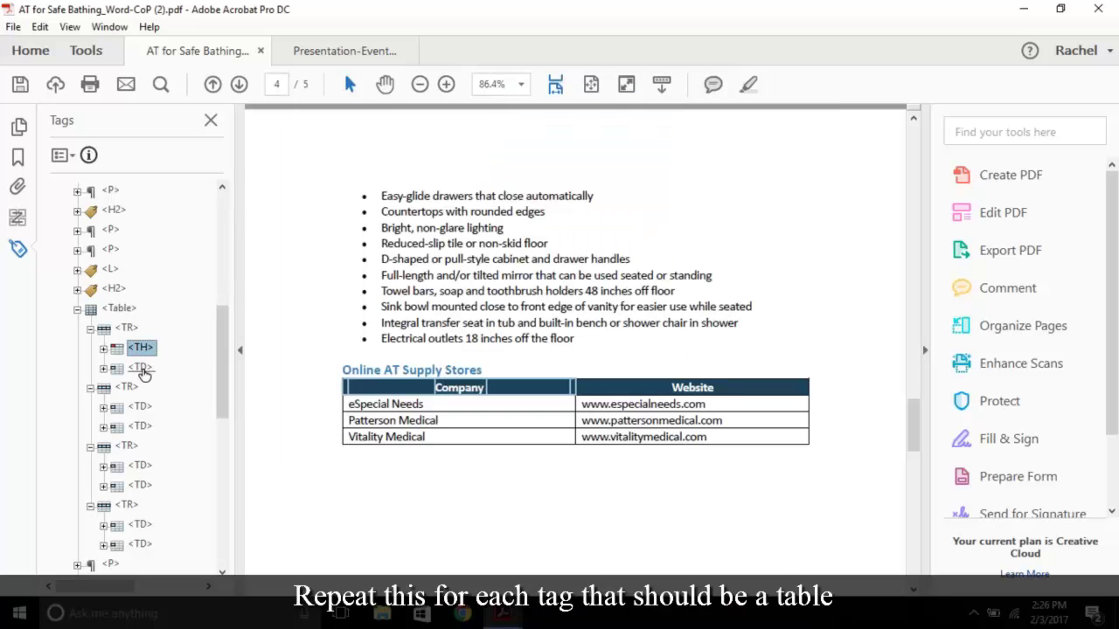
Change the Website cell's tag type to Table Header Cell as well.
right_click(144, 370)
click(217, 354)
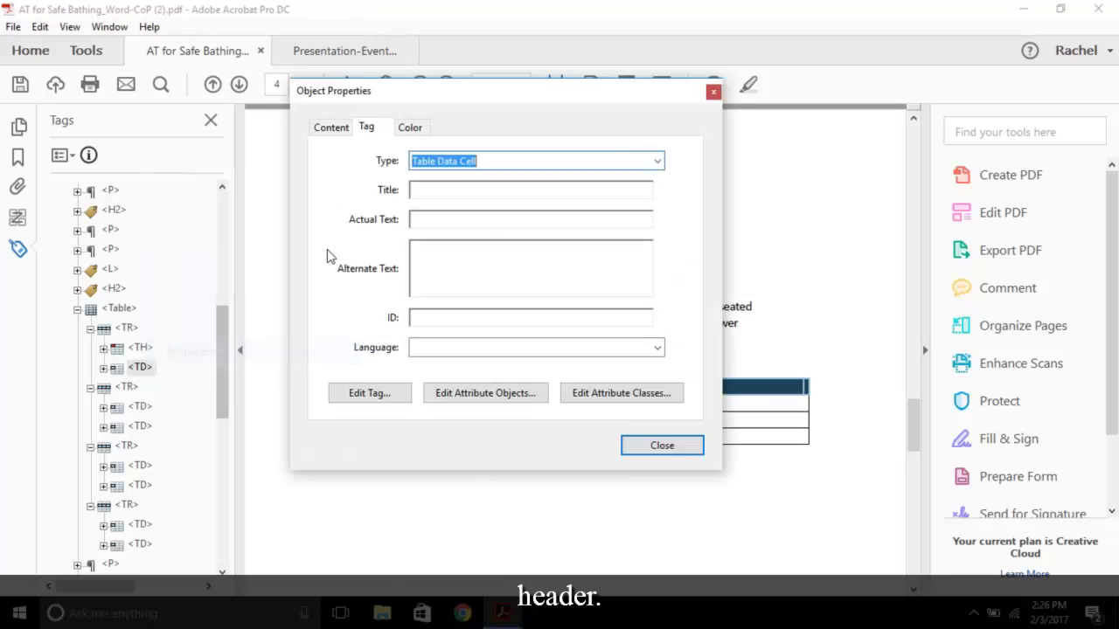
click(658, 162)
click(525, 268)
key(Return)
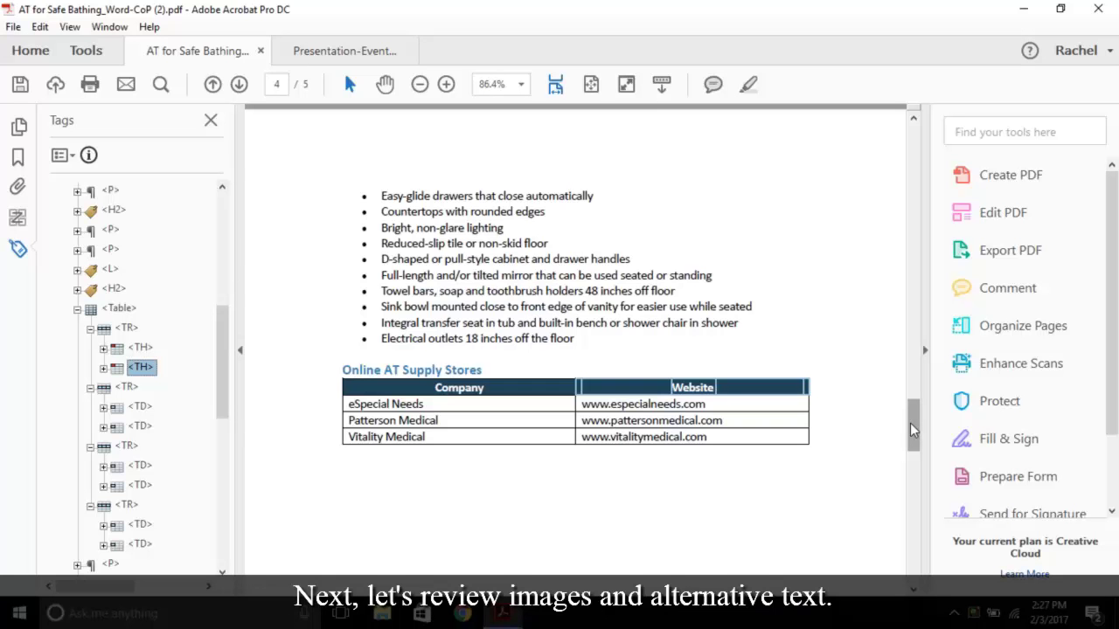
Check the page 1 bathtub image's alt text, then scroll to the page 2 bath chair image.
drag(915, 435, 915, 162)
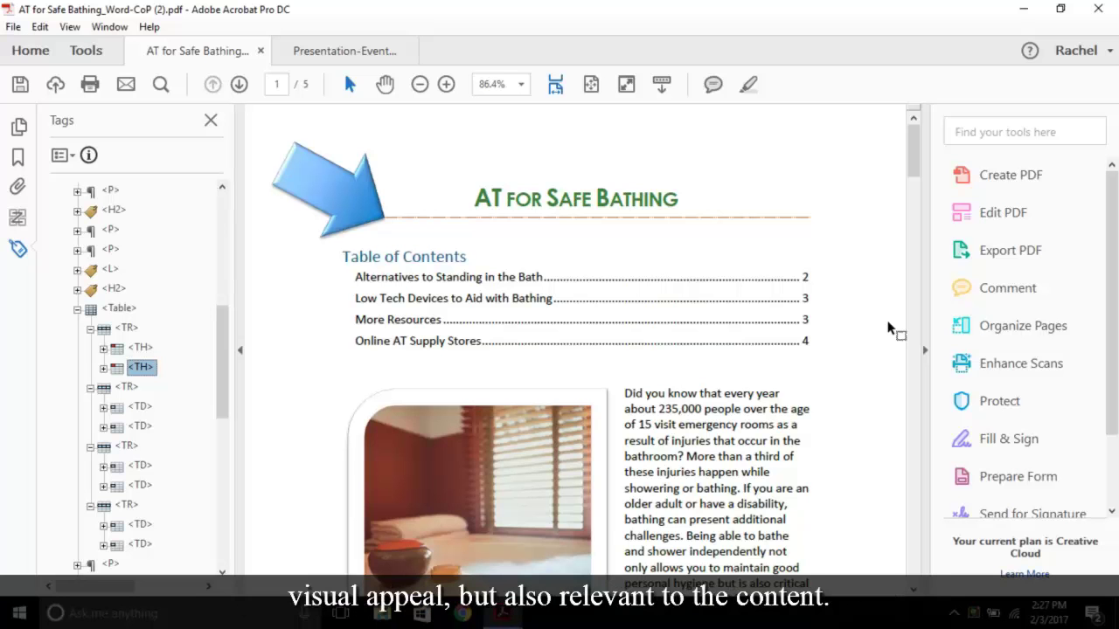
scroll(819, 333, down, 2)
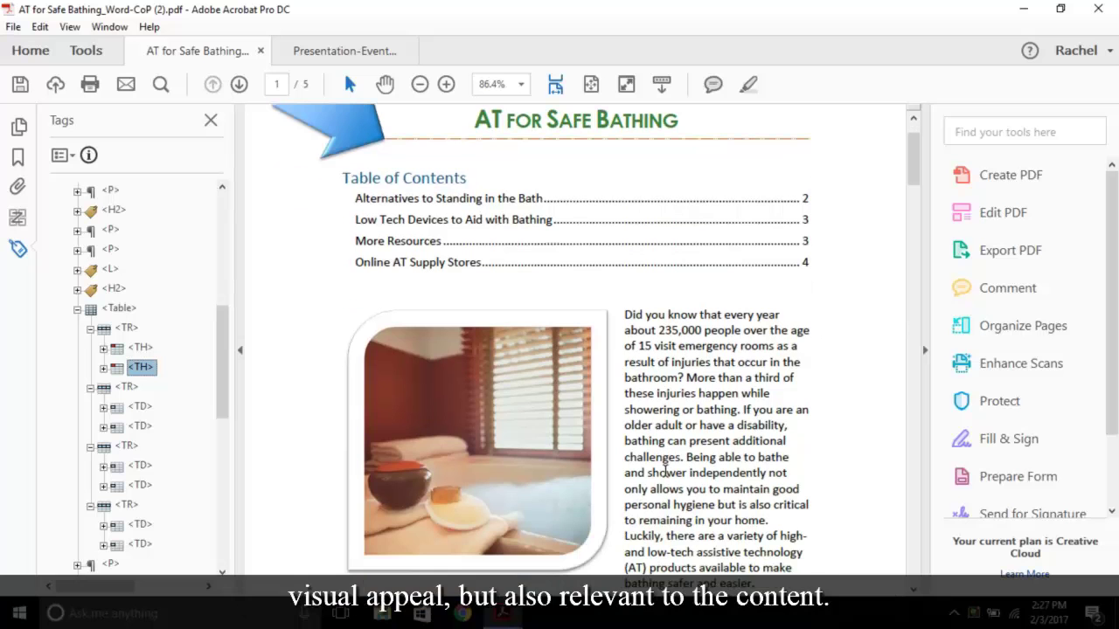
mouse_move(604, 339)
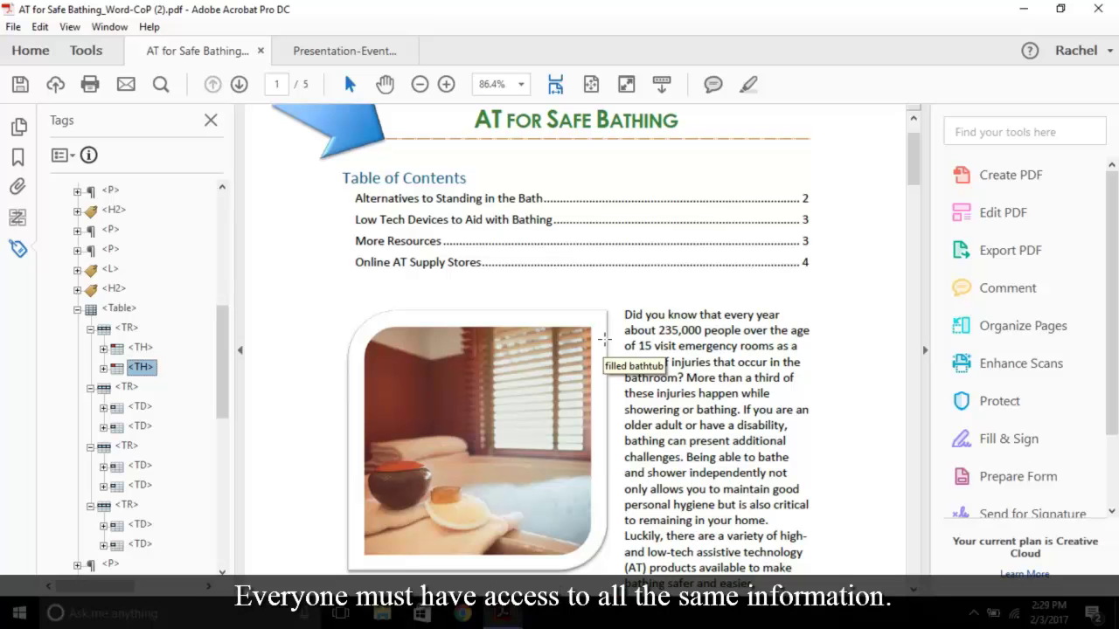
scroll(821, 429, up, 2)
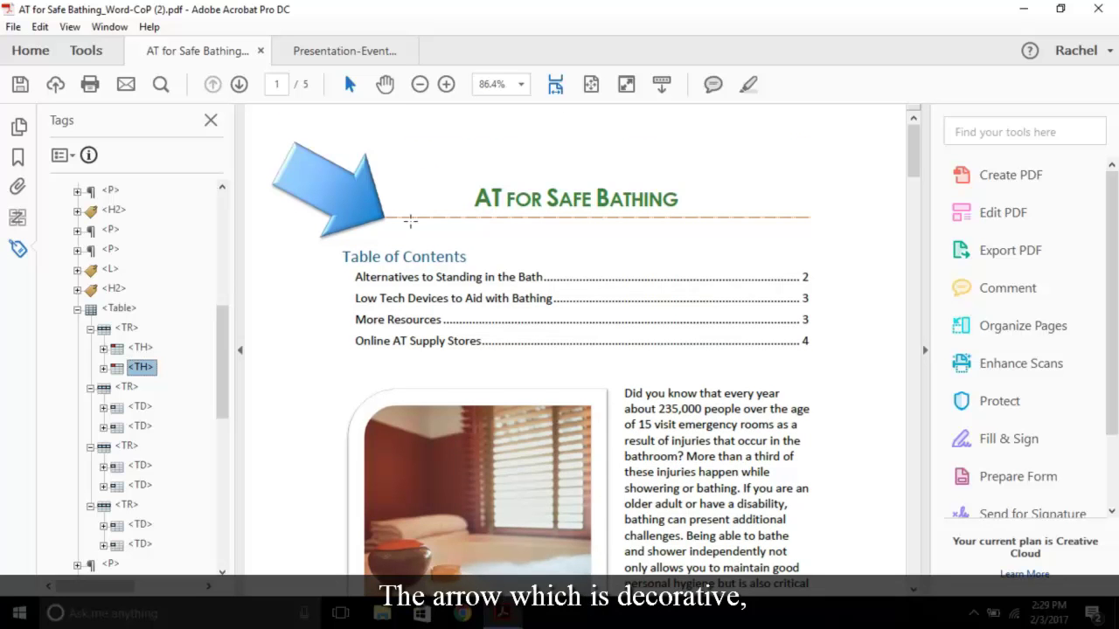
scroll(747, 298, down, 2)
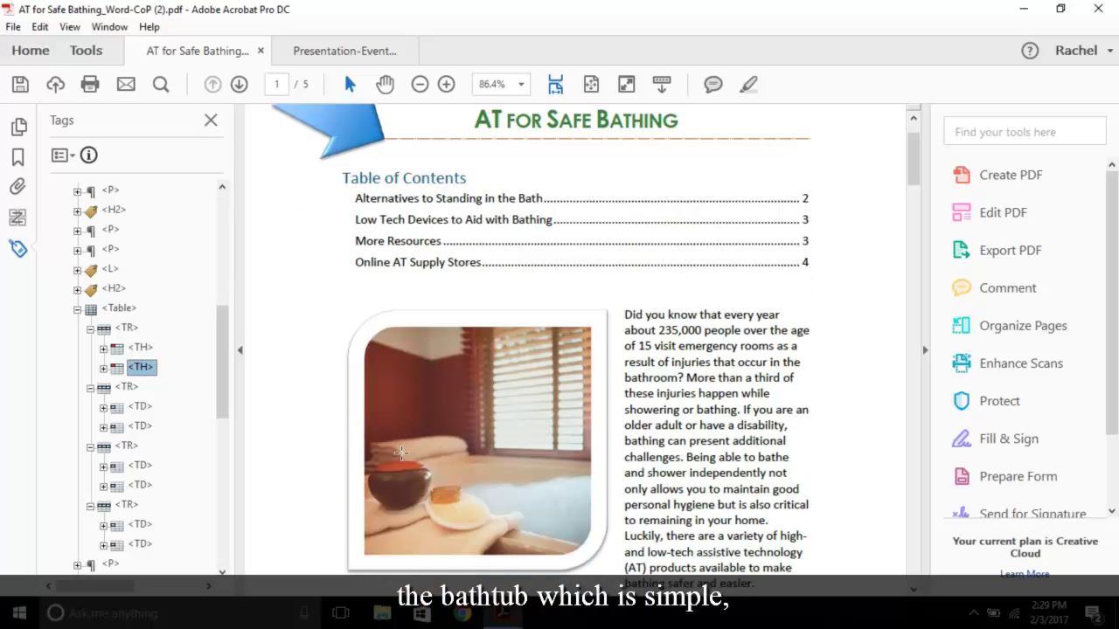
scroll(632, 389, down, 10)
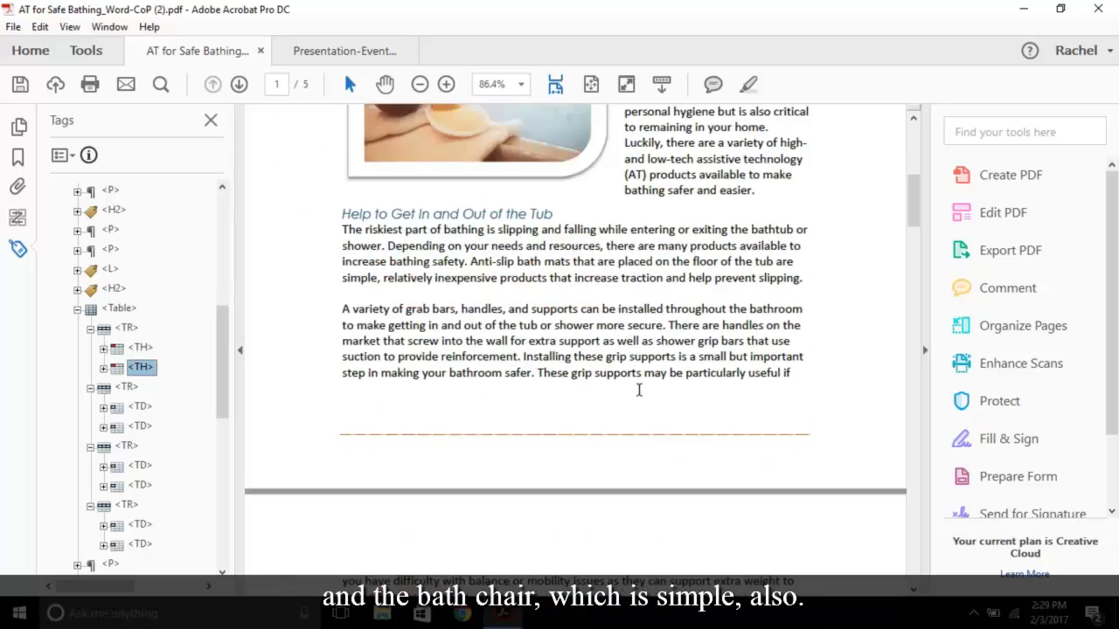
scroll(646, 396, down, 7)
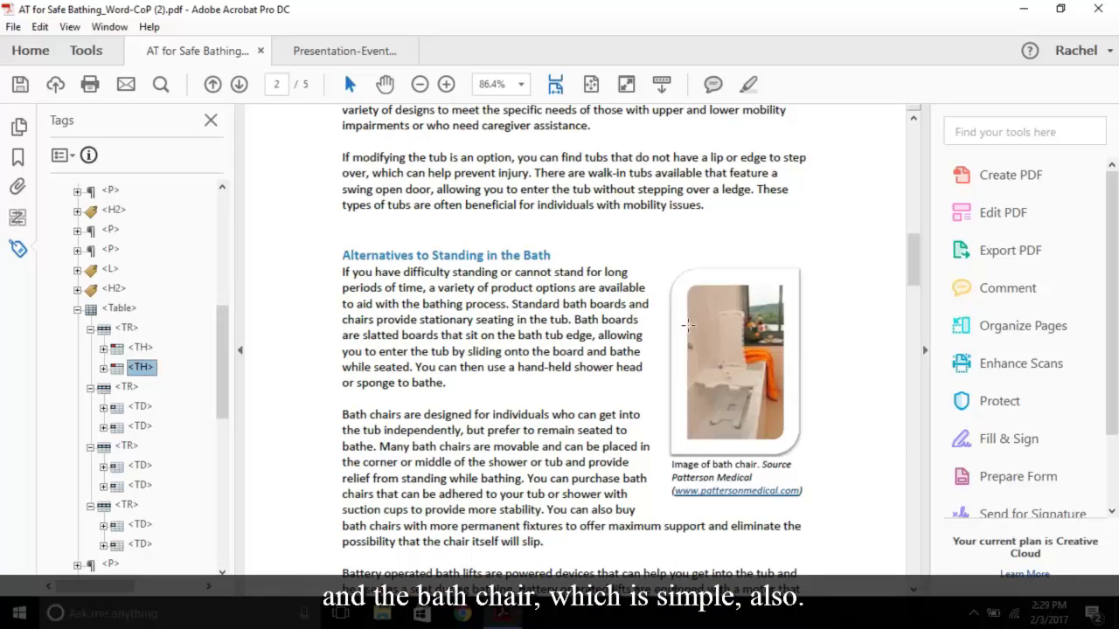
Set the bath chair figure's image tag Alternate Text to 'bath chair'.
click(829, 461)
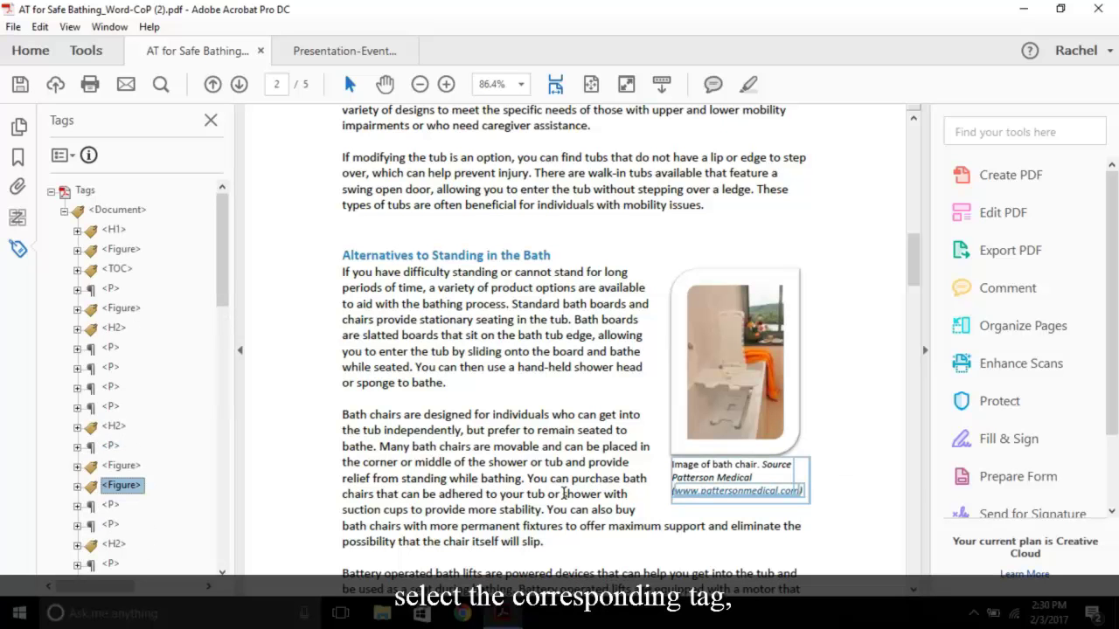
click(77, 487)
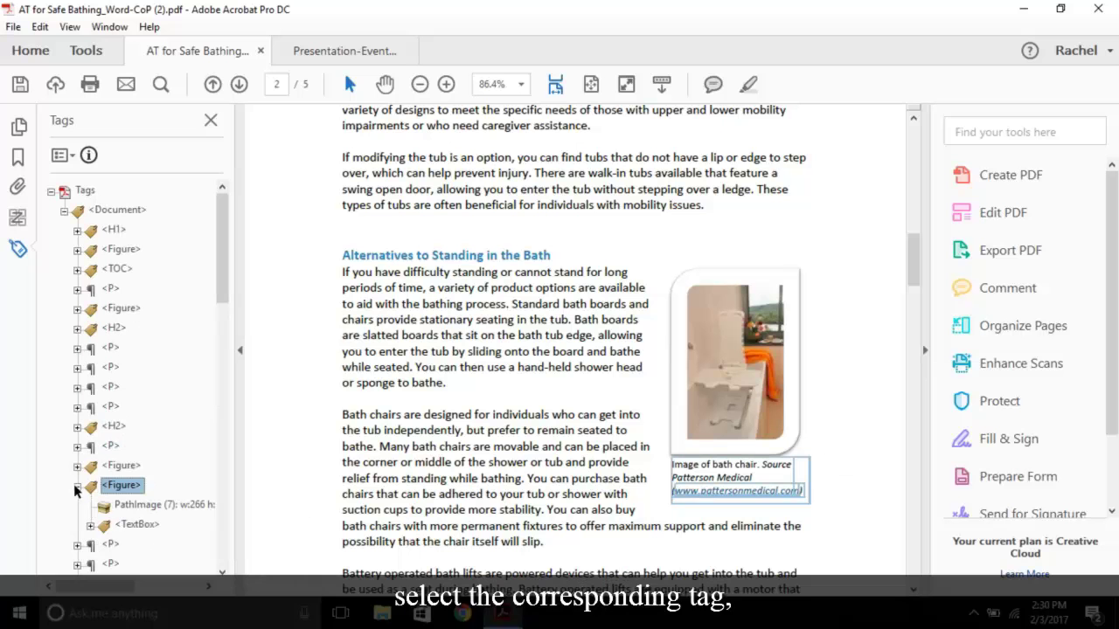
right_click(129, 505)
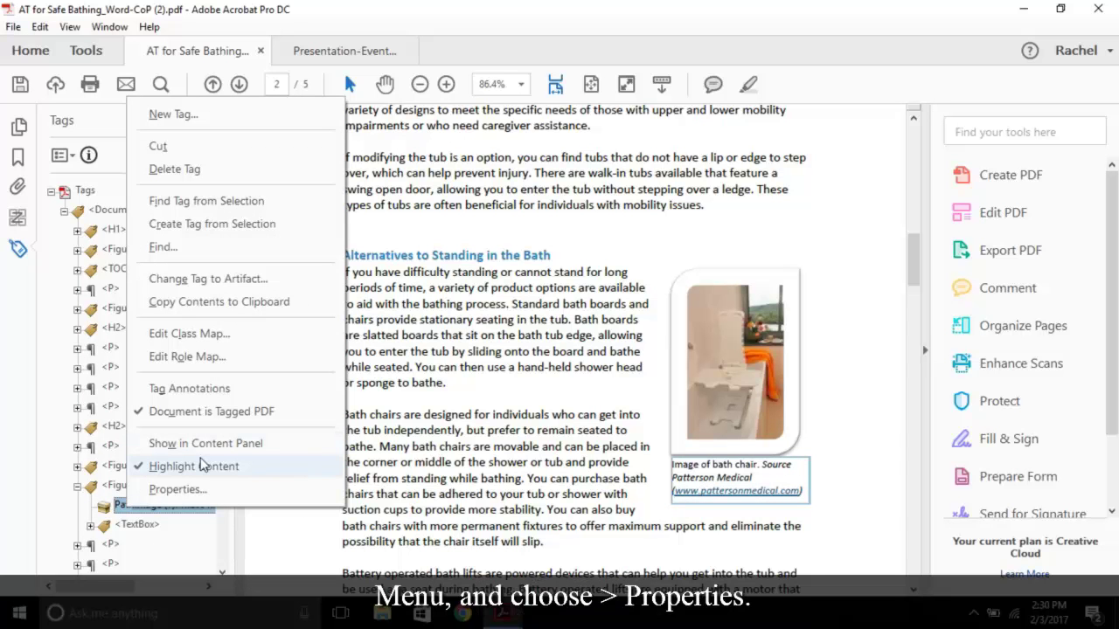
click(190, 491)
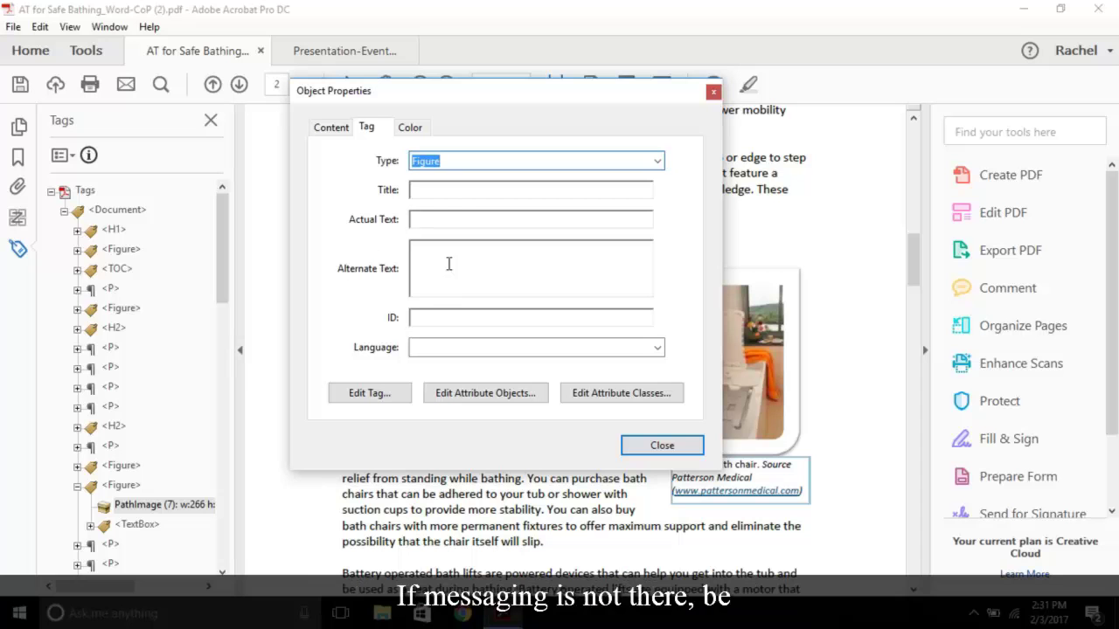
click(476, 272)
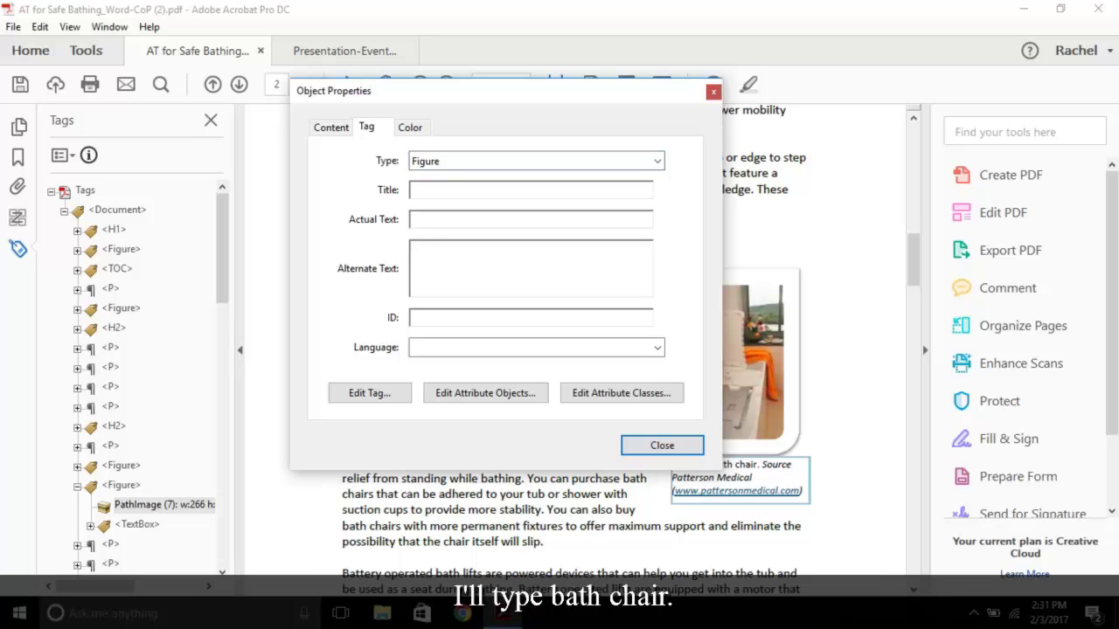
text(bath chair)
click(651, 446)
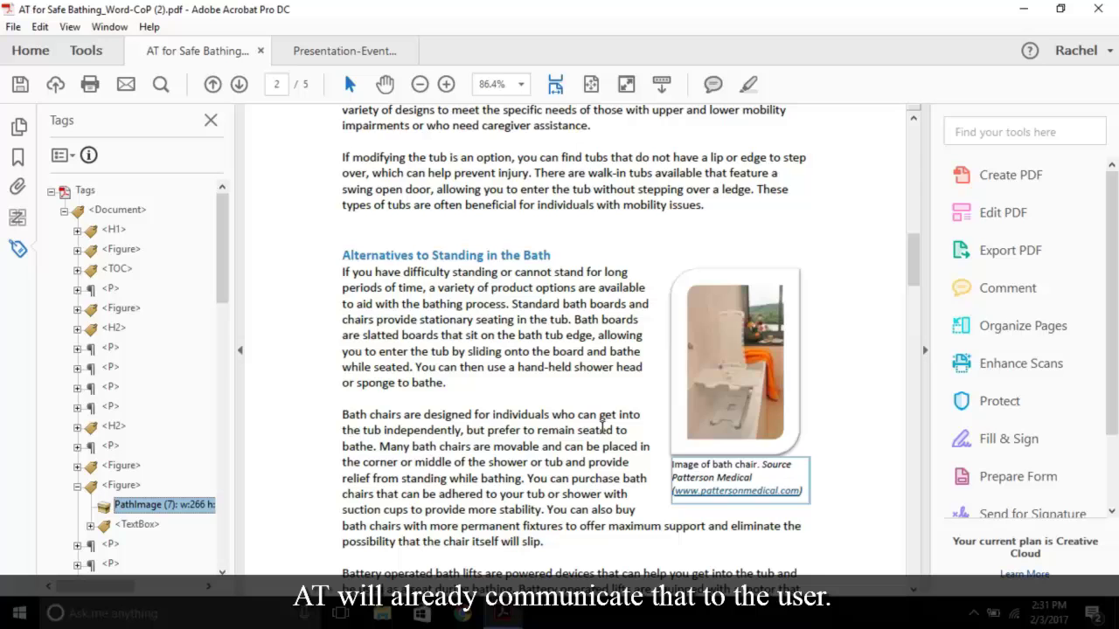
Change the page 1 blue arrow's Image tag into a Page artifact.
scroll(604, 429, up, 15)
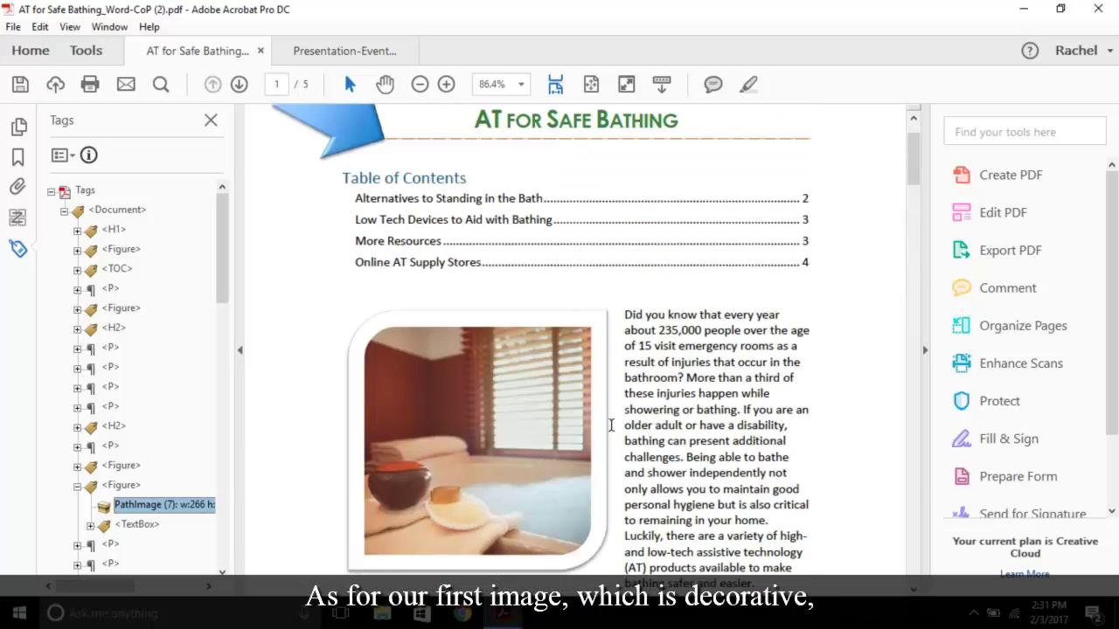
scroll(611, 425, up, 2)
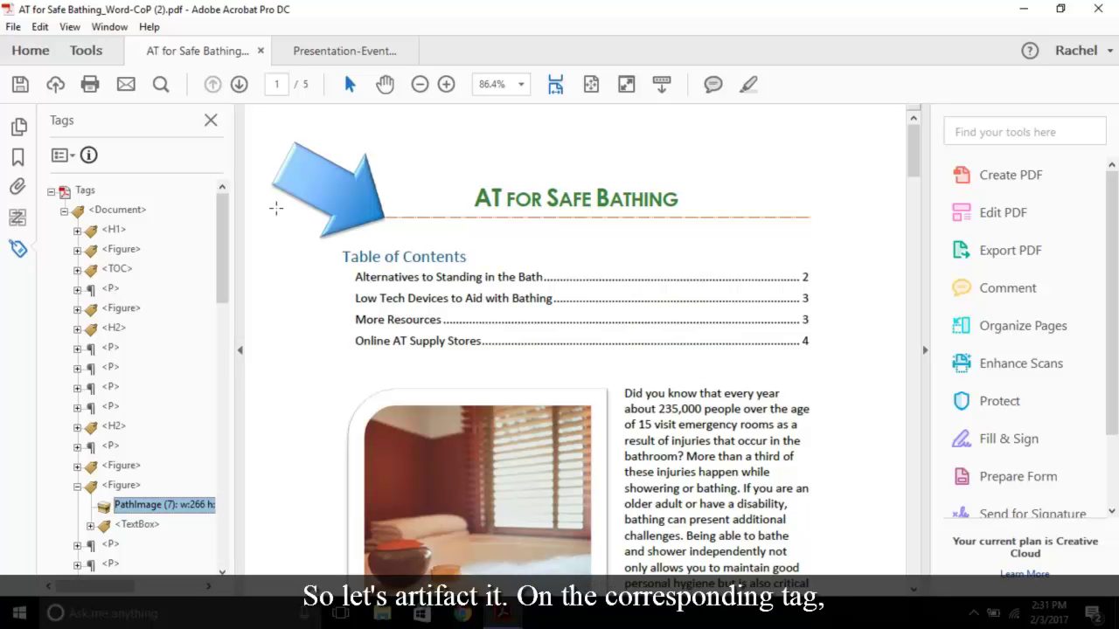
click(96, 250)
click(77, 250)
click(126, 269)
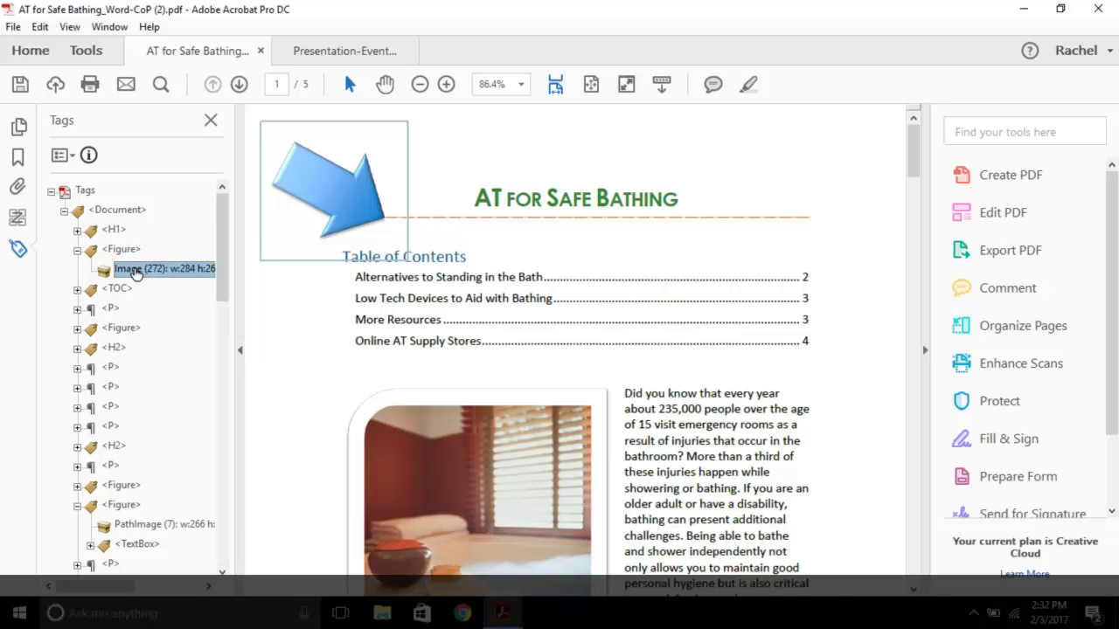
right_click(136, 271)
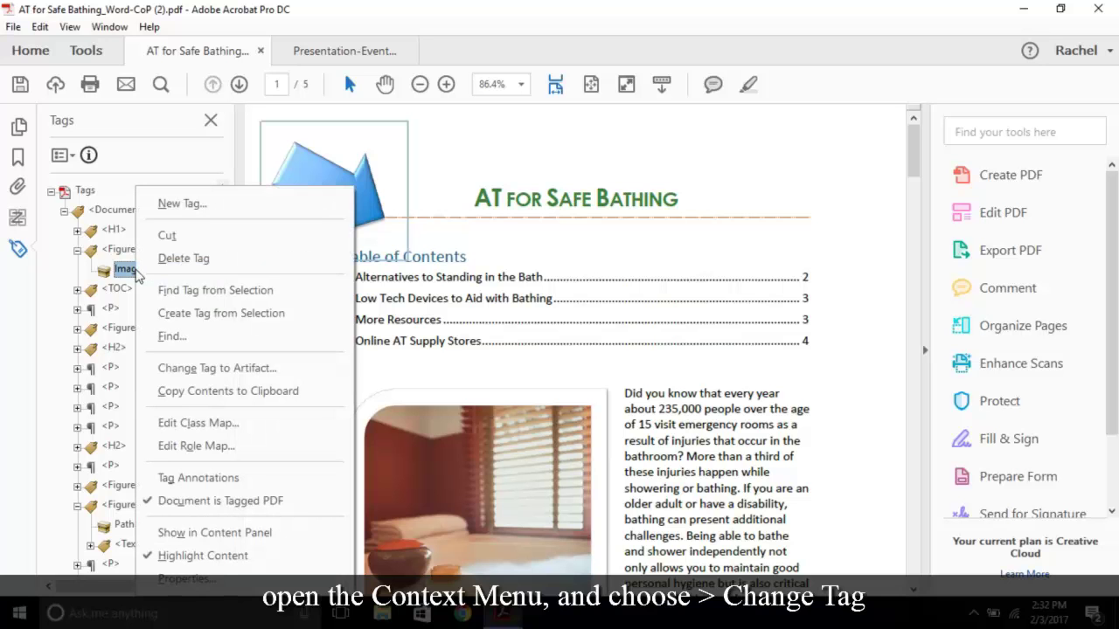
click(208, 368)
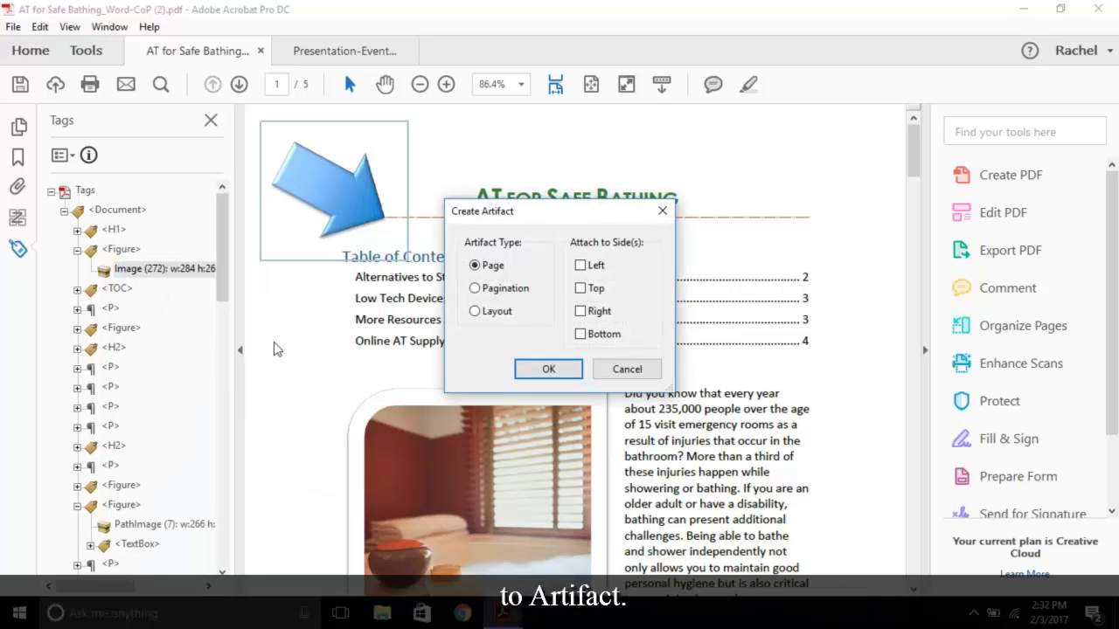
click(548, 369)
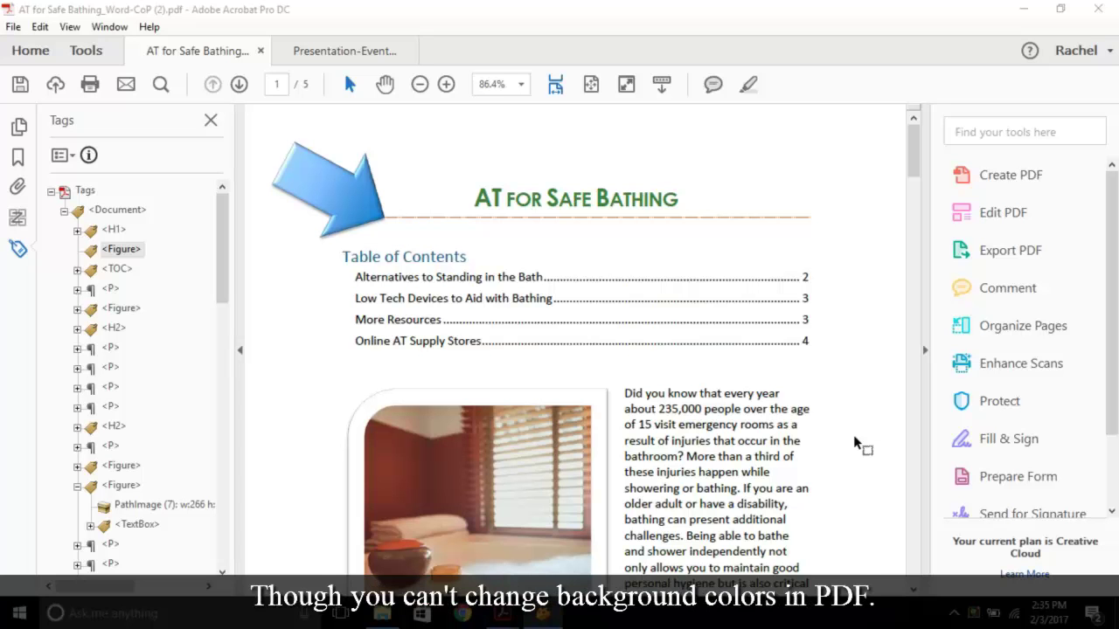
Sample the green title colour #3F823A as foreground: 4.7:1 against white, AA pass, AAA fail.
click(543, 614)
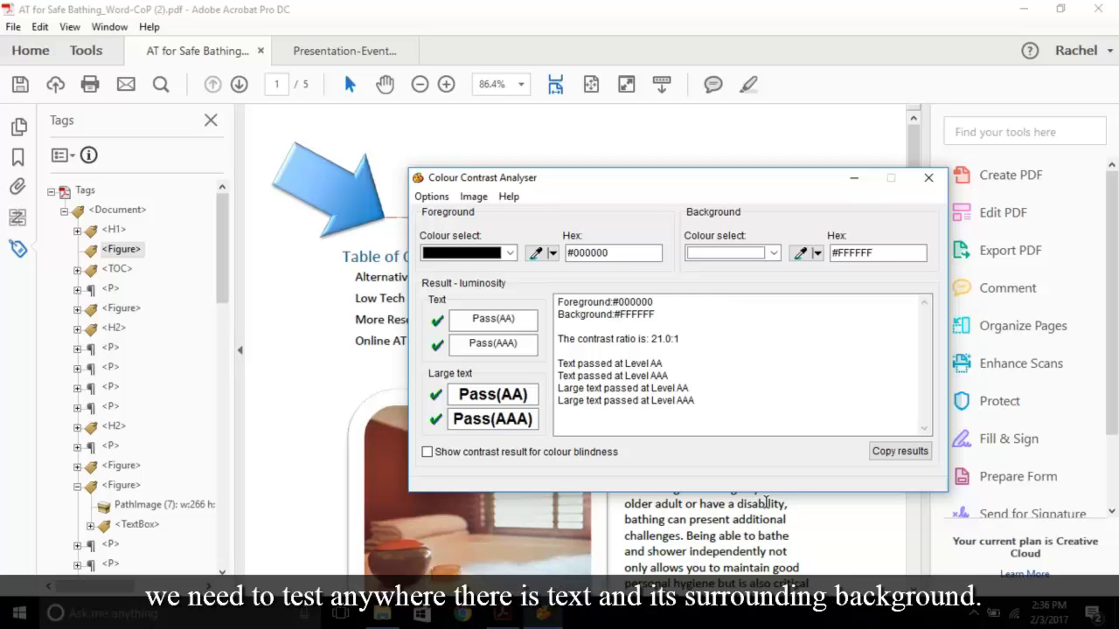
drag(573, 185, 737, 365)
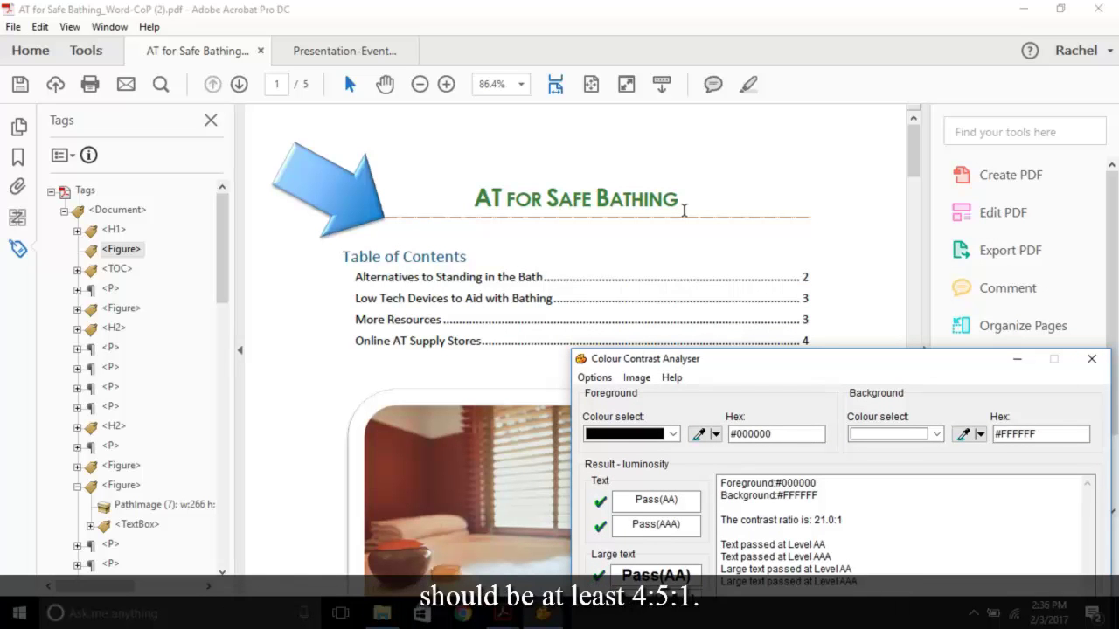
drag(699, 434, 513, 203)
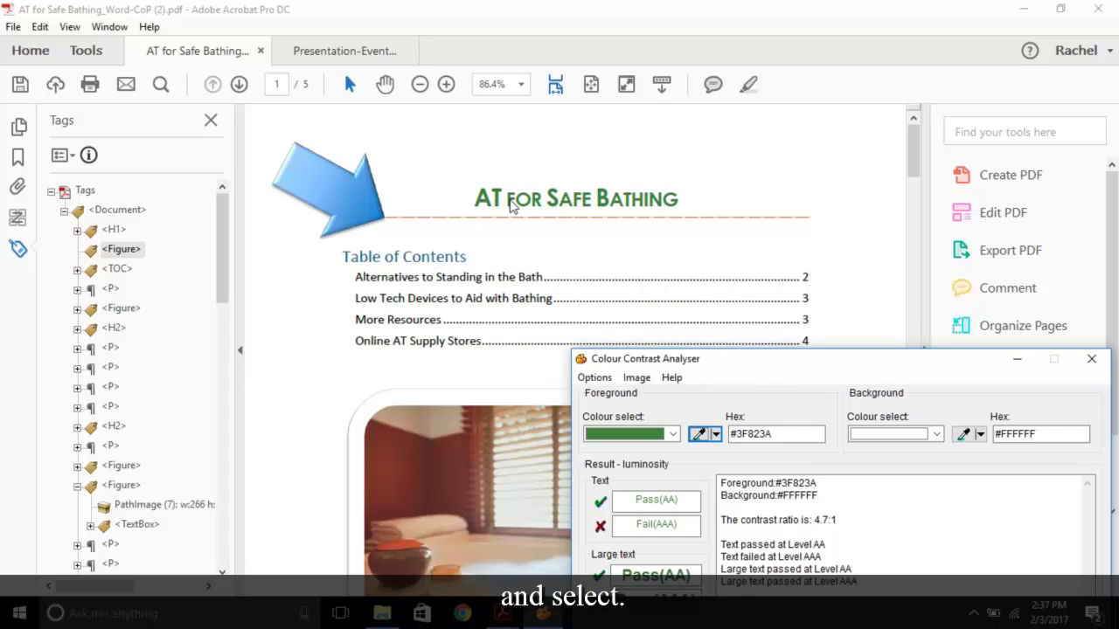
drag(765, 326, 718, 249)
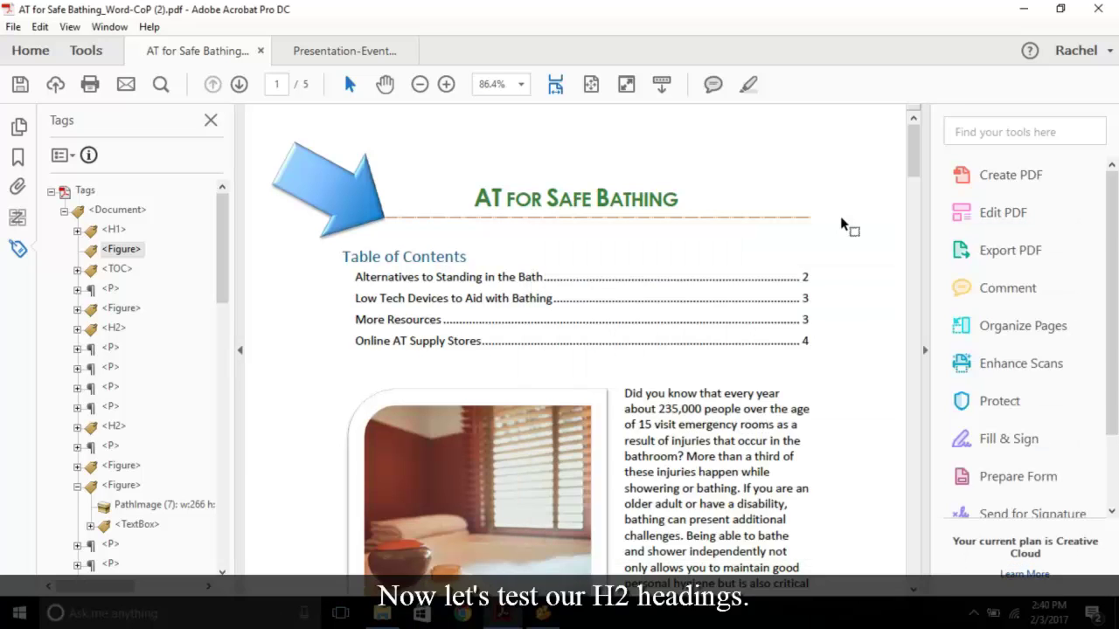
Sample the blue page 2 heading colour #3580B8 as foreground: 4.3:1 against white, failing AA.
scroll(842, 220, down, 10)
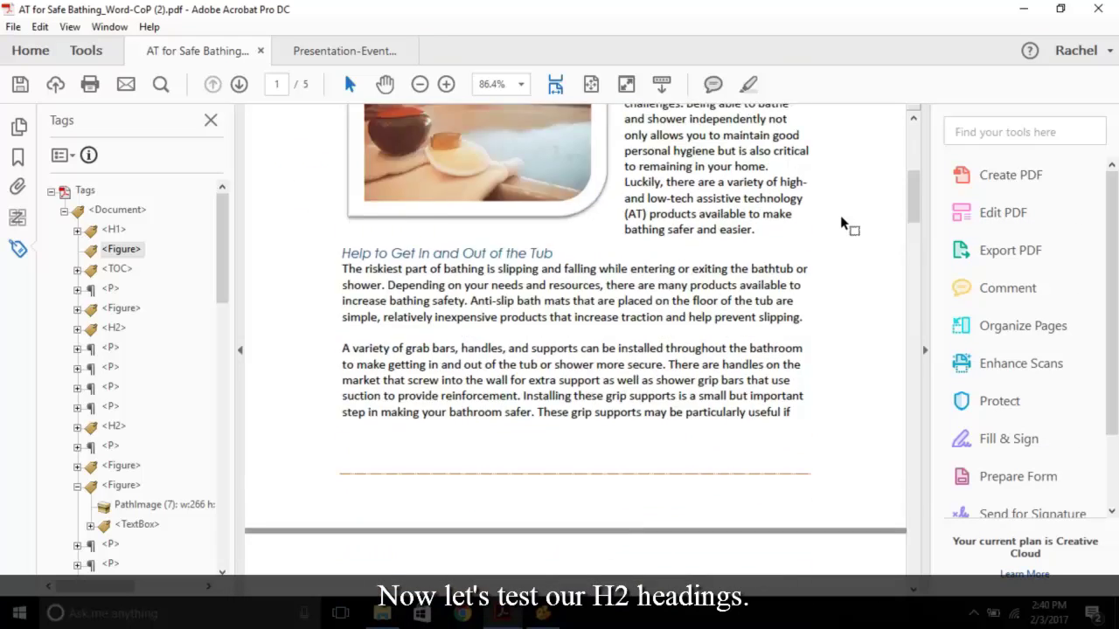
scroll(840, 220, down, 14)
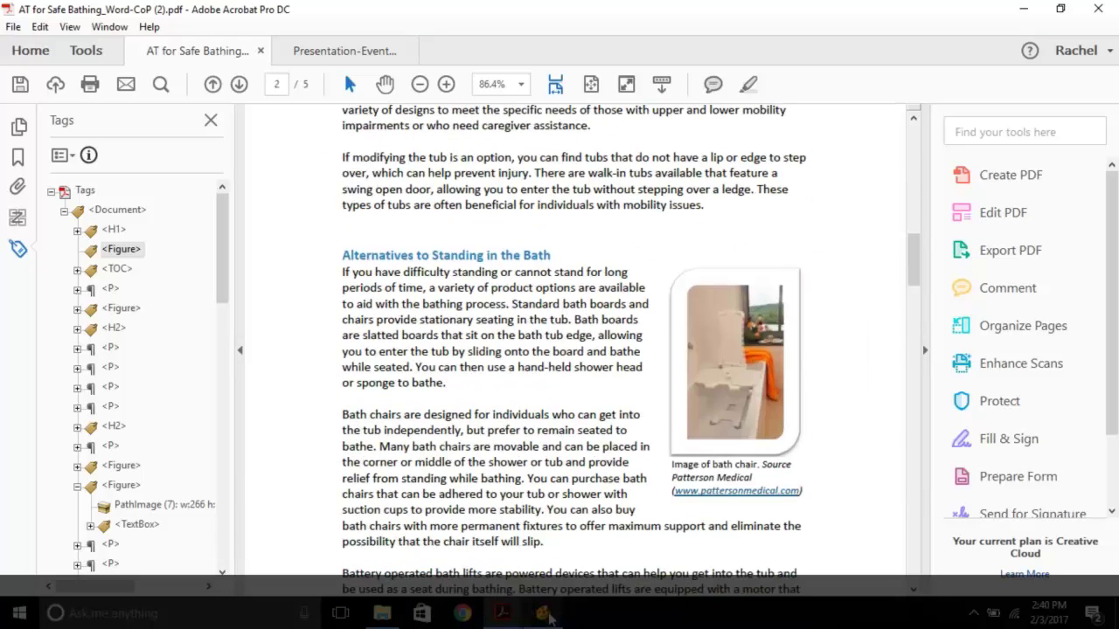
click(544, 614)
drag(522, 336, 744, 208)
click(727, 278)
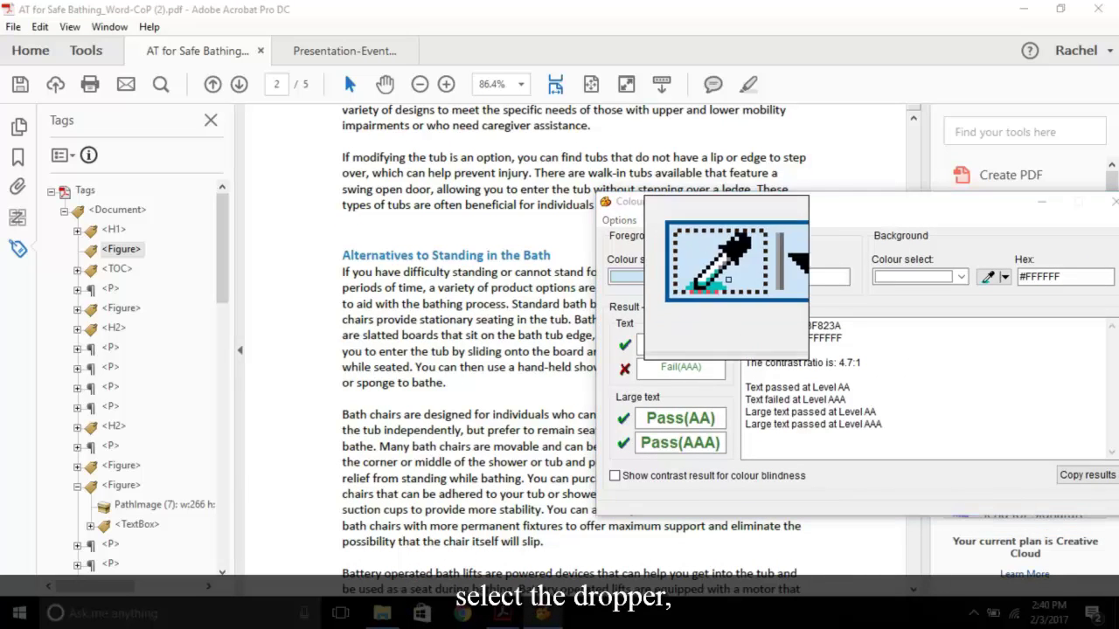
click(482, 257)
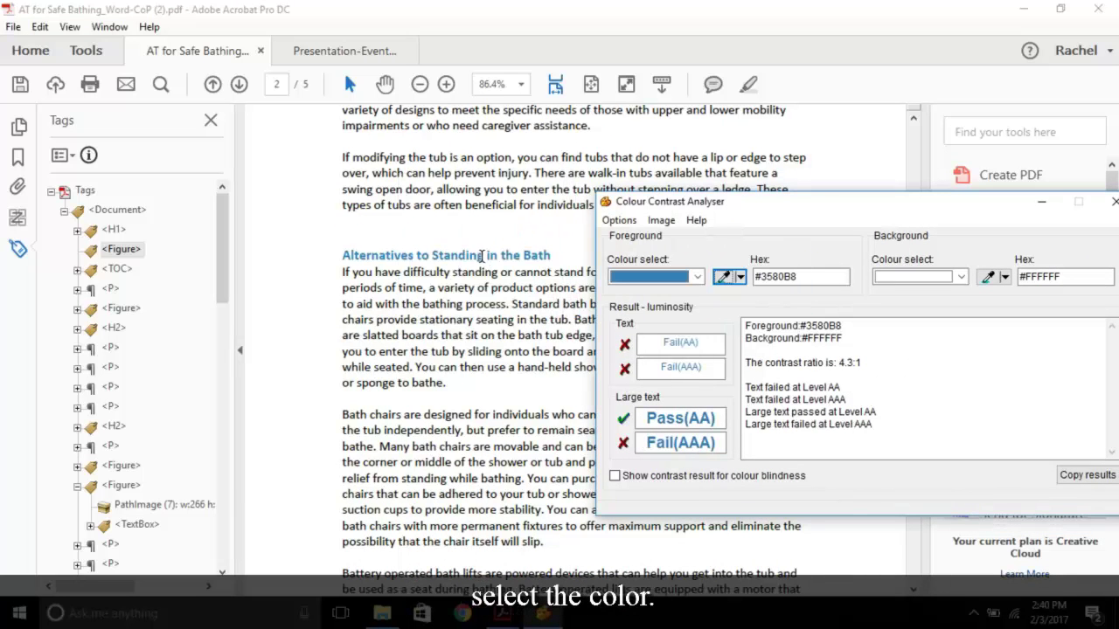
drag(743, 202, 738, 162)
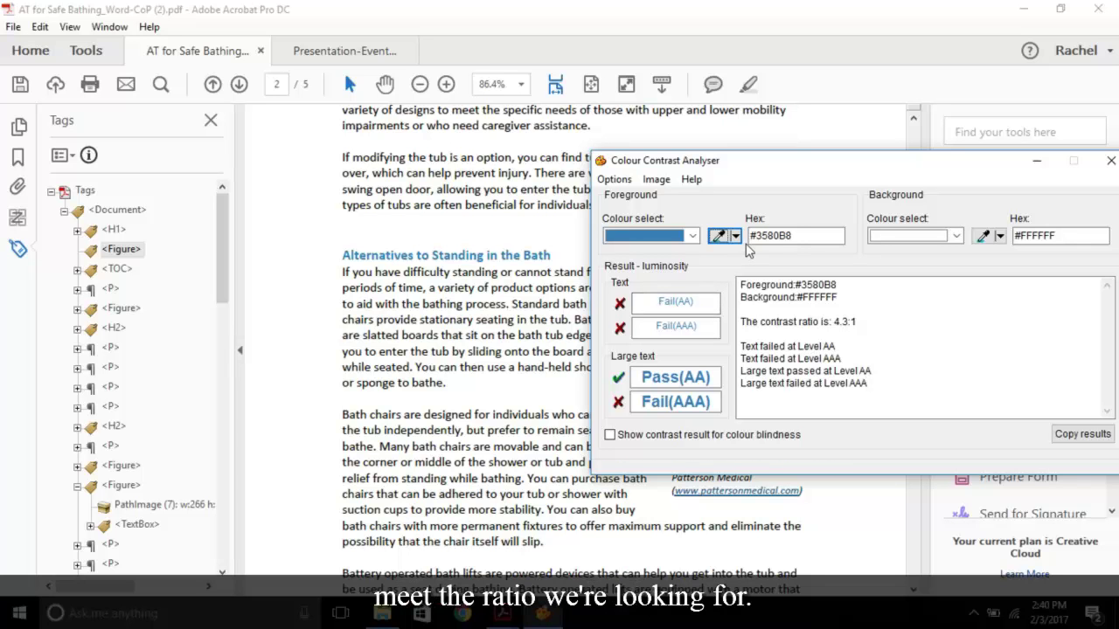
Recolour the 'Alternatives to Standing in the Bath' heading dark navy blue using Edit Text & Images.
click(1037, 161)
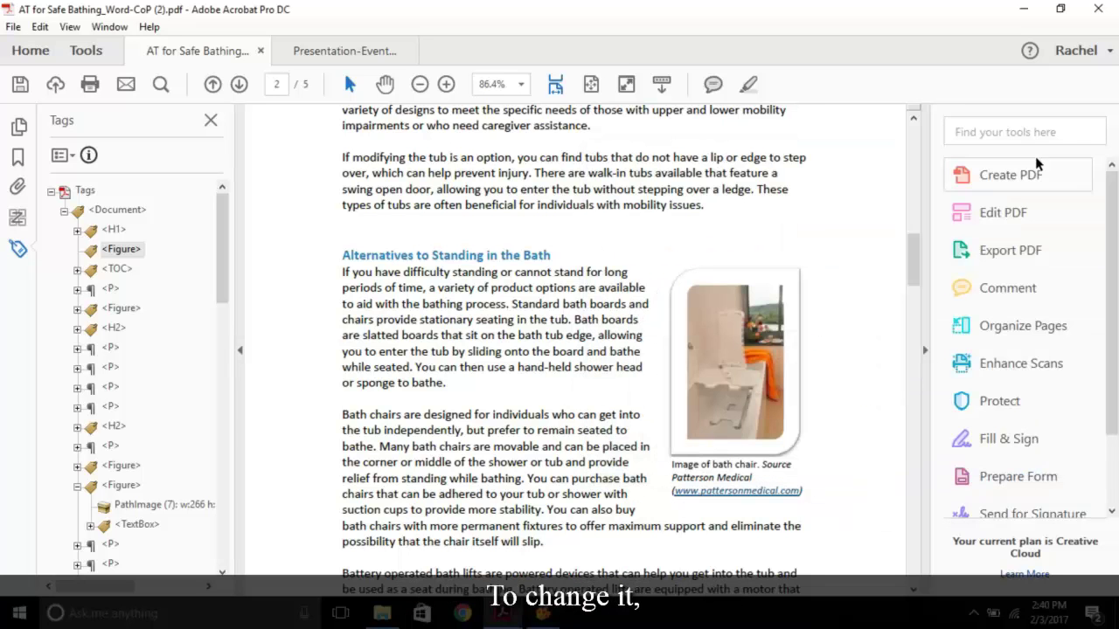
click(41, 27)
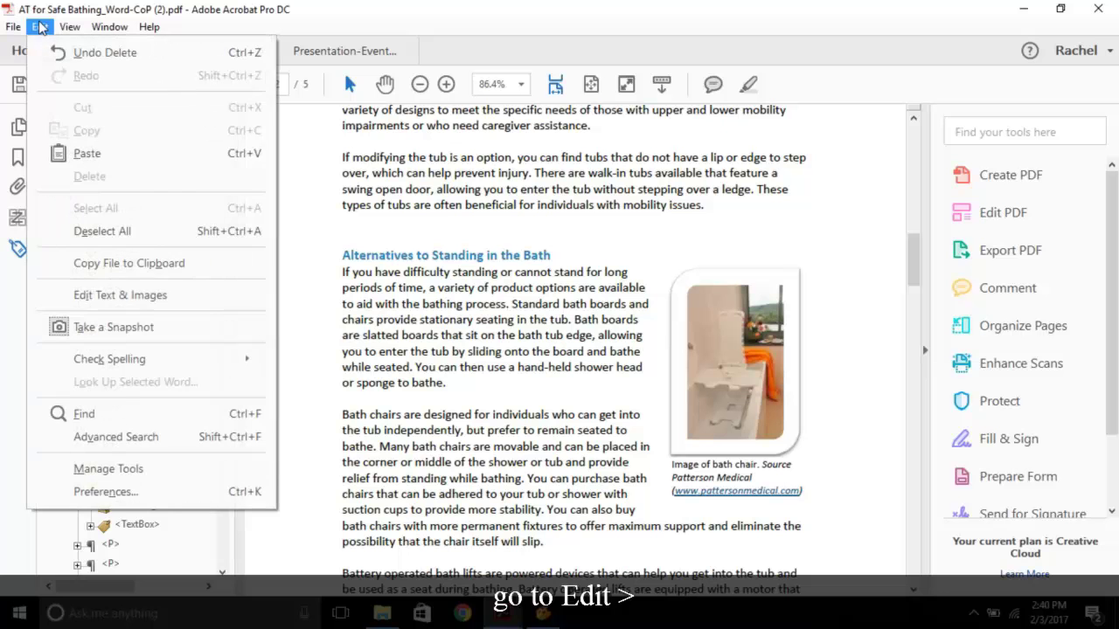
click(169, 294)
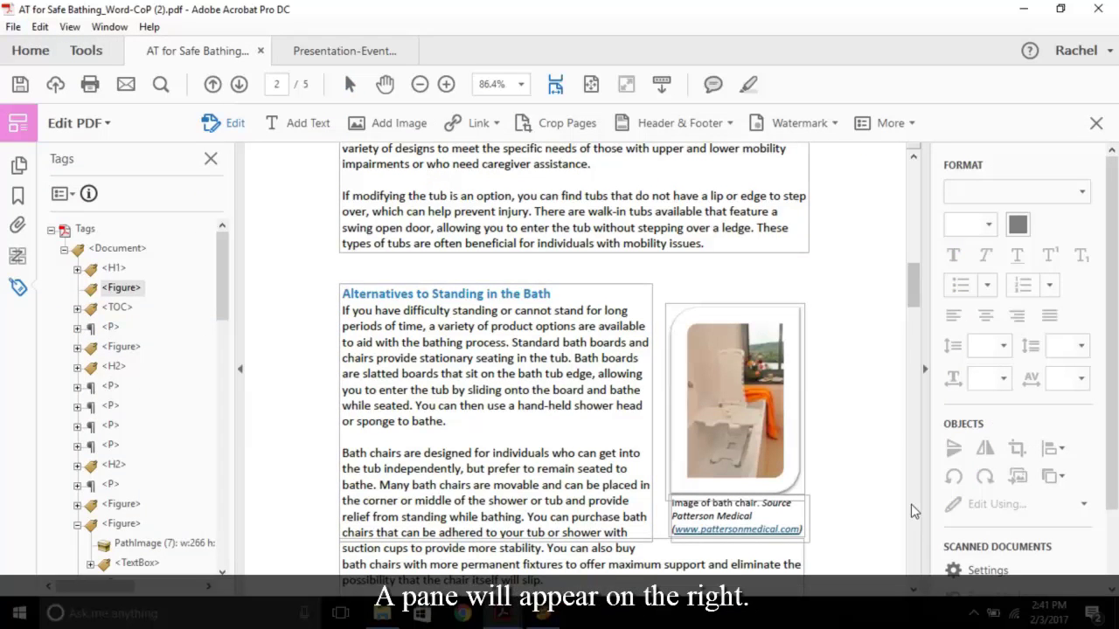
drag(552, 295, 342, 295)
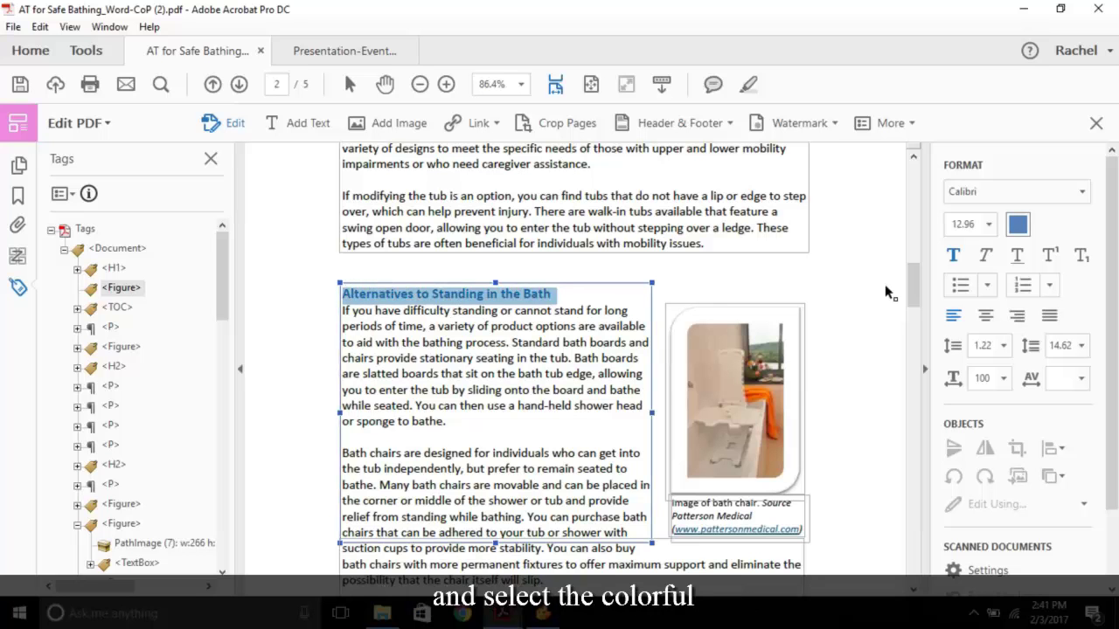
click(1018, 225)
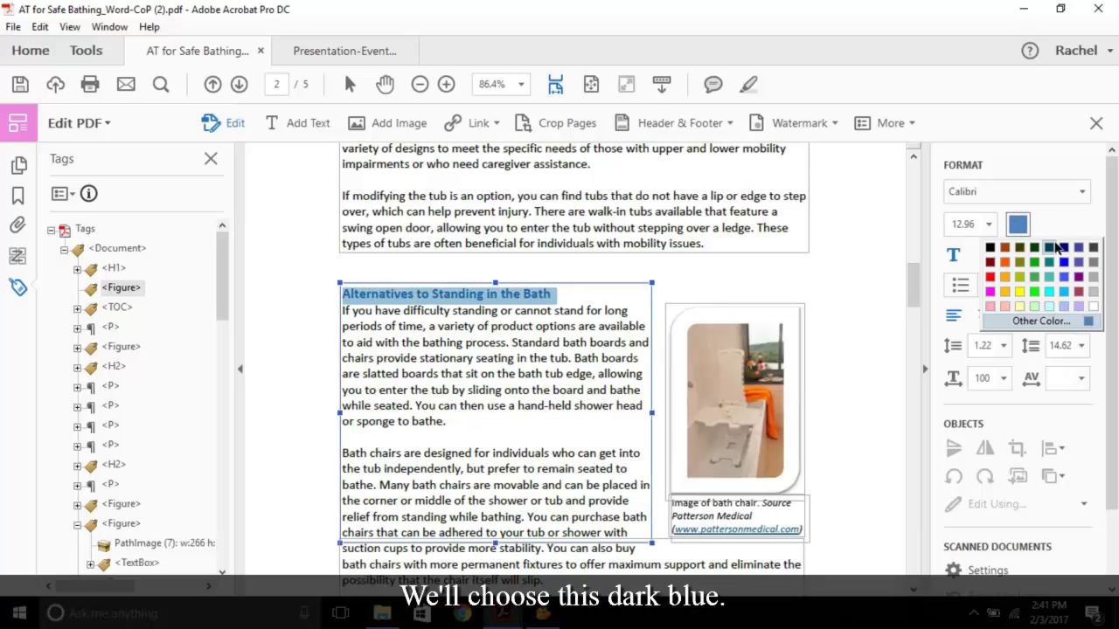
click(1063, 248)
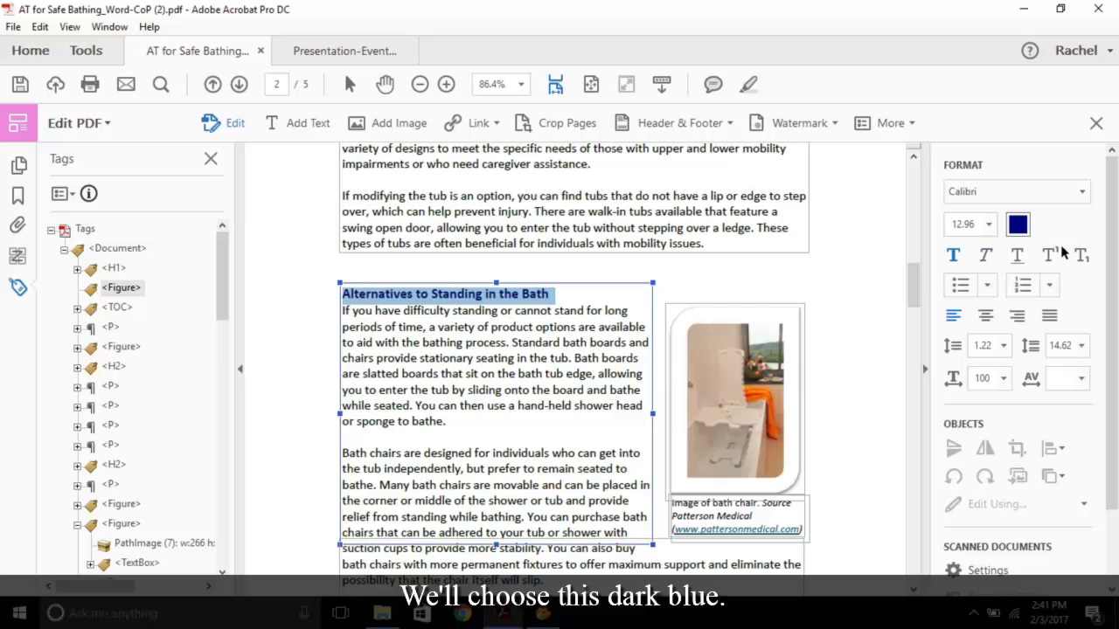
Exit Edit PDF and switch to the Presentation-EventRequest2.pdf tab.
click(1095, 124)
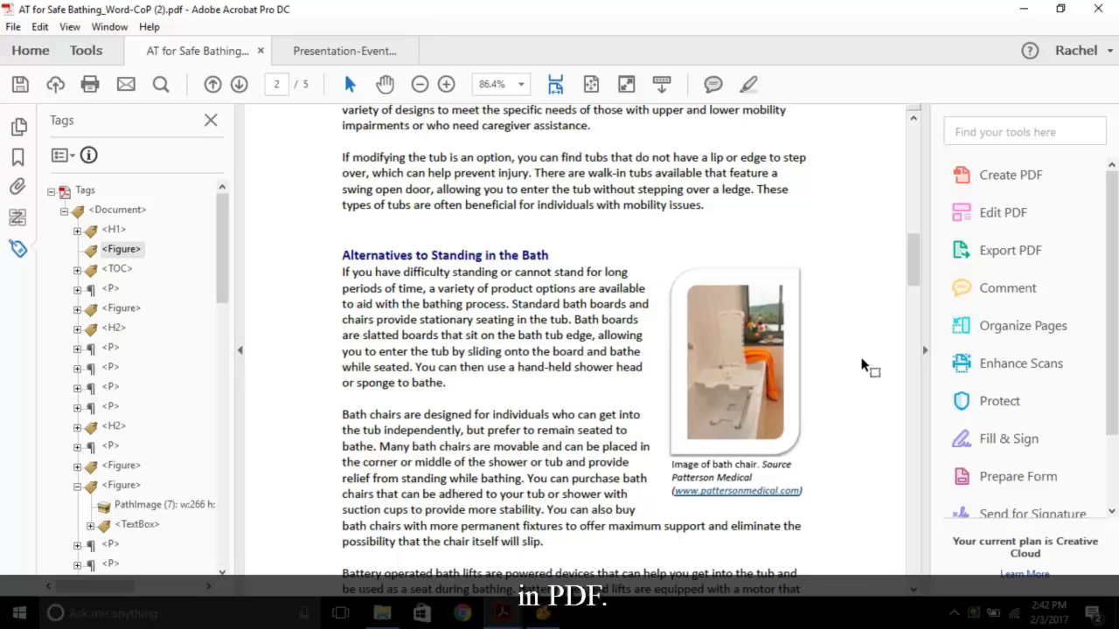
click(371, 49)
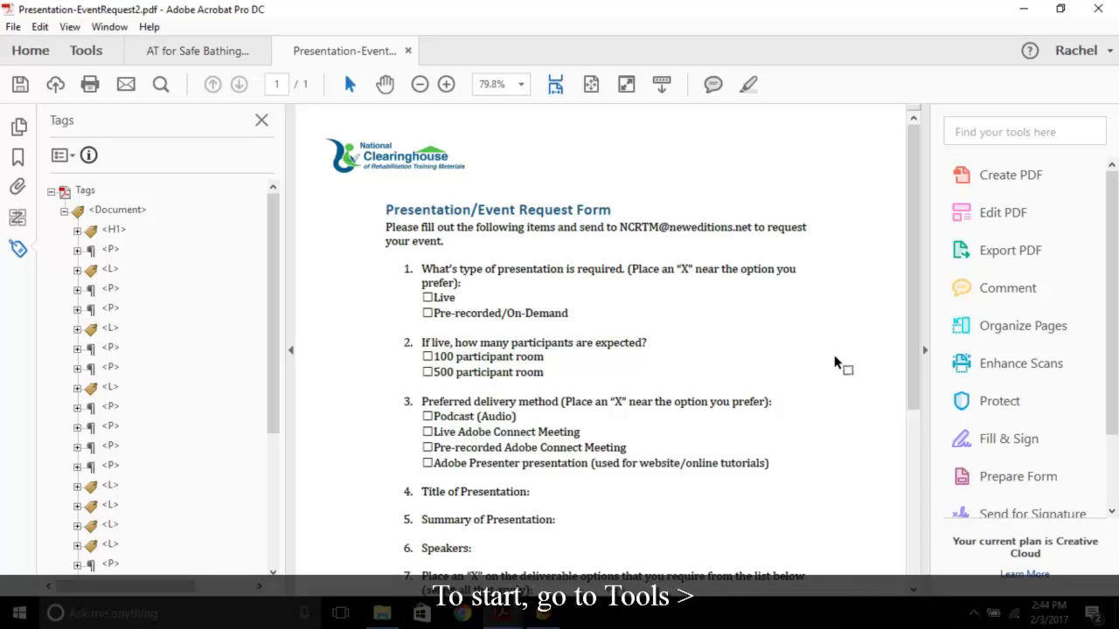
click(98, 52)
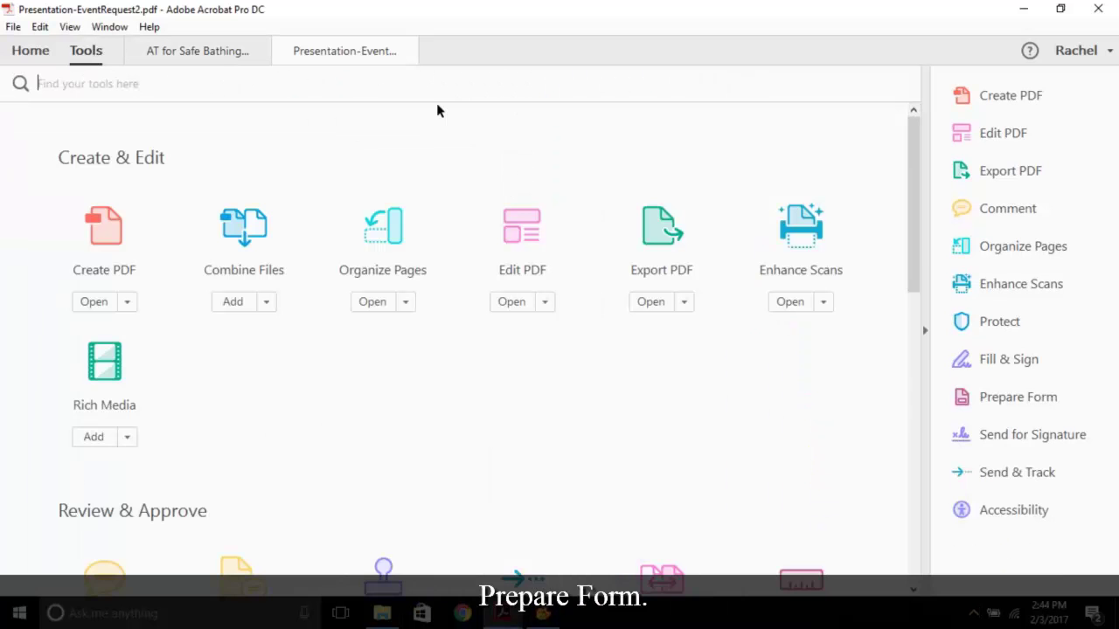
click(990, 400)
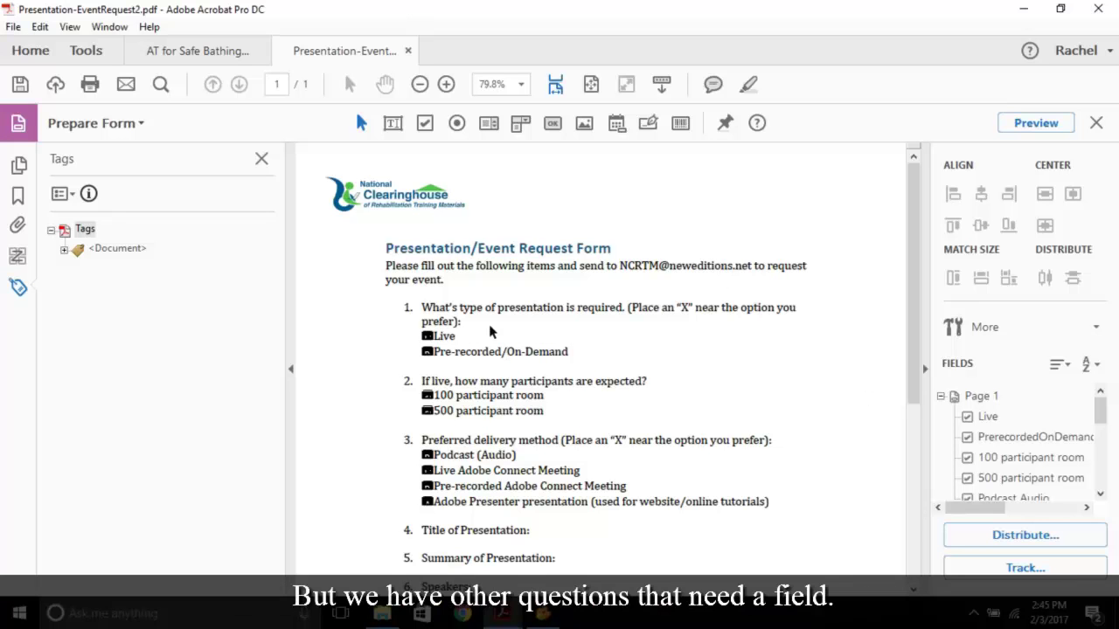
scroll(662, 230, down, 3)
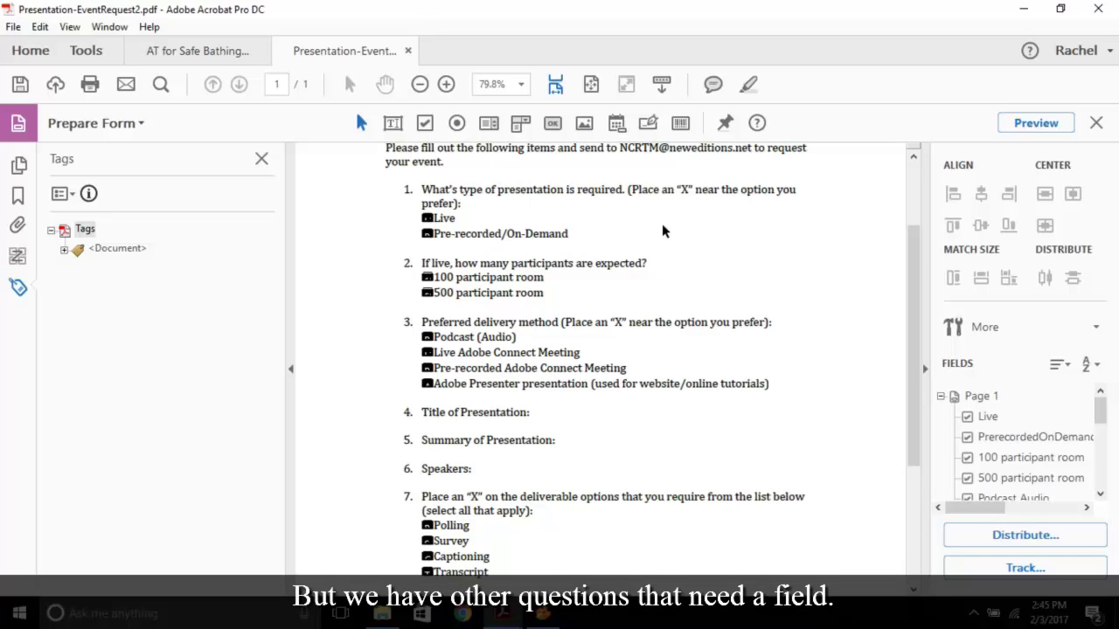
scroll(669, 450, up, 2)
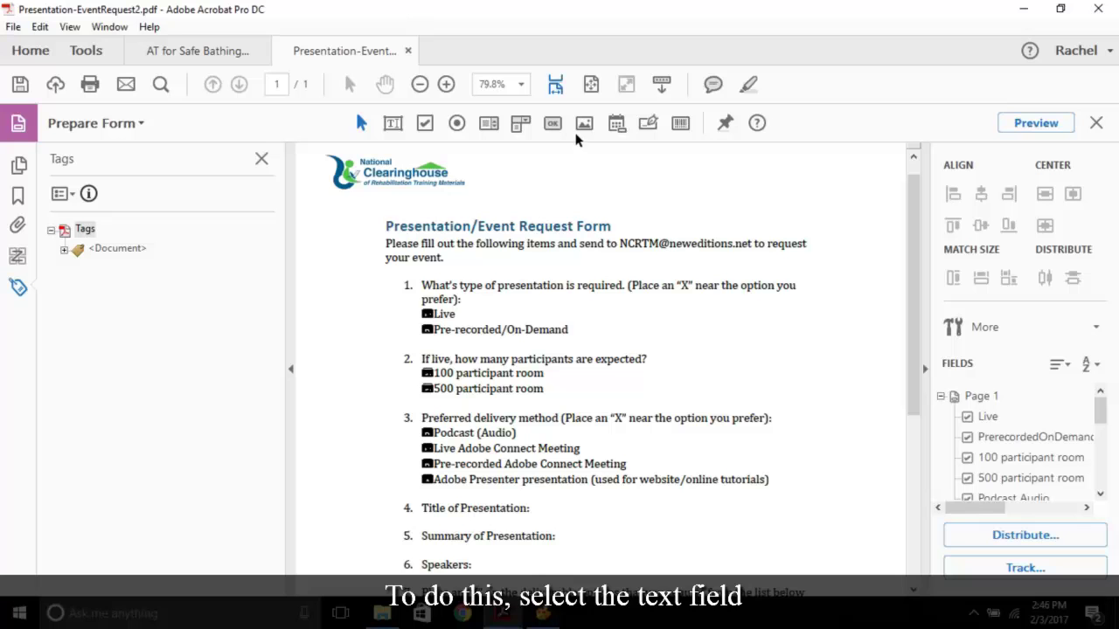
Place a widened text field beside Title of Presentation.
click(395, 125)
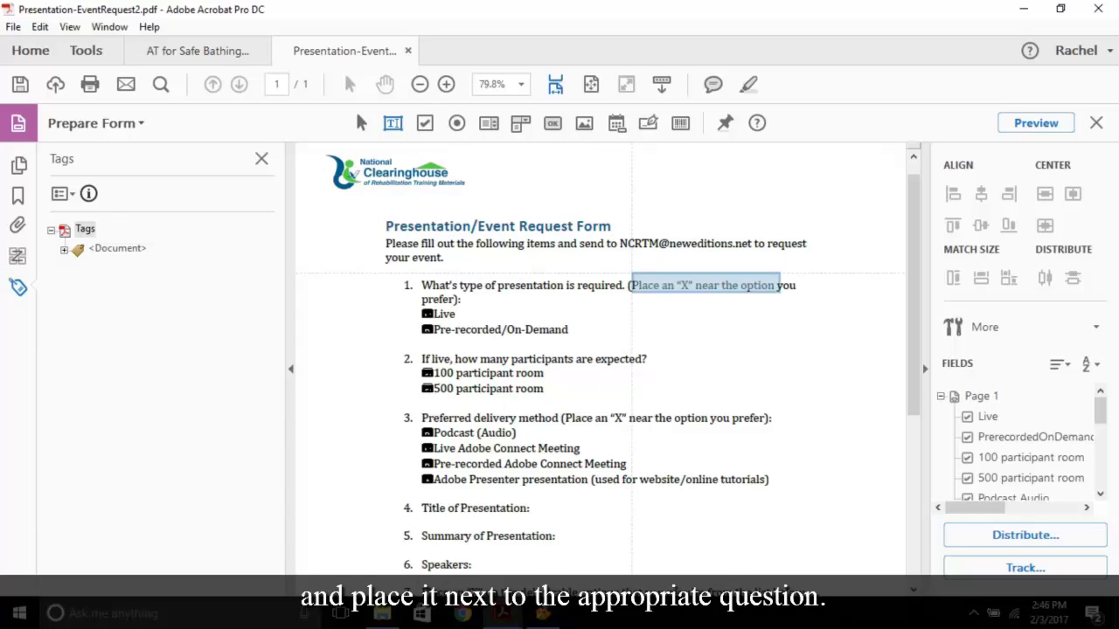
click(543, 501)
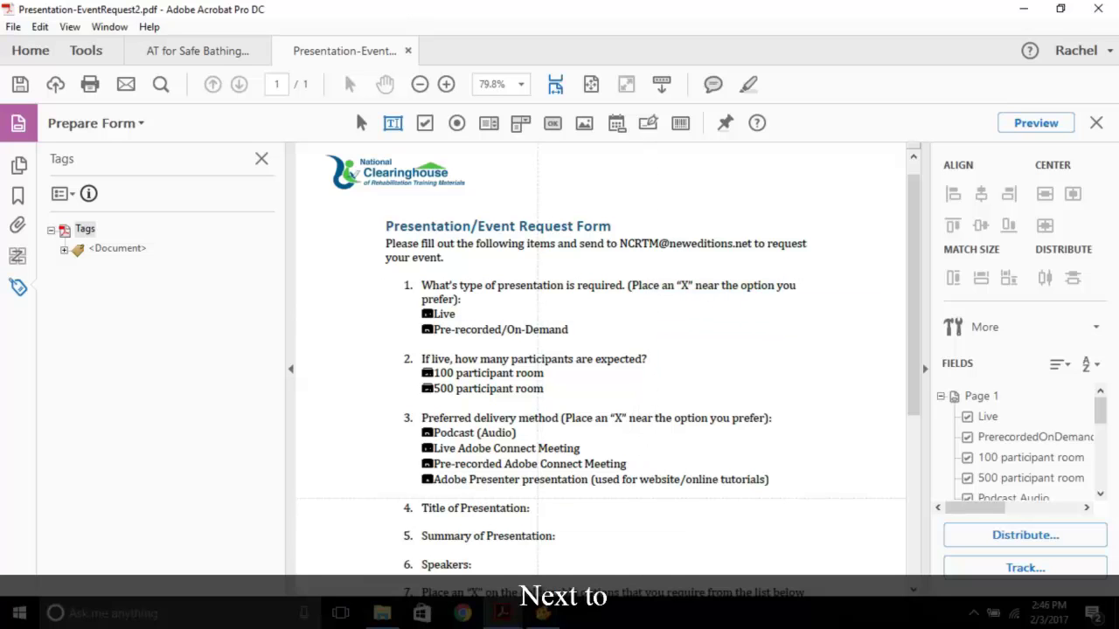
click(540, 502)
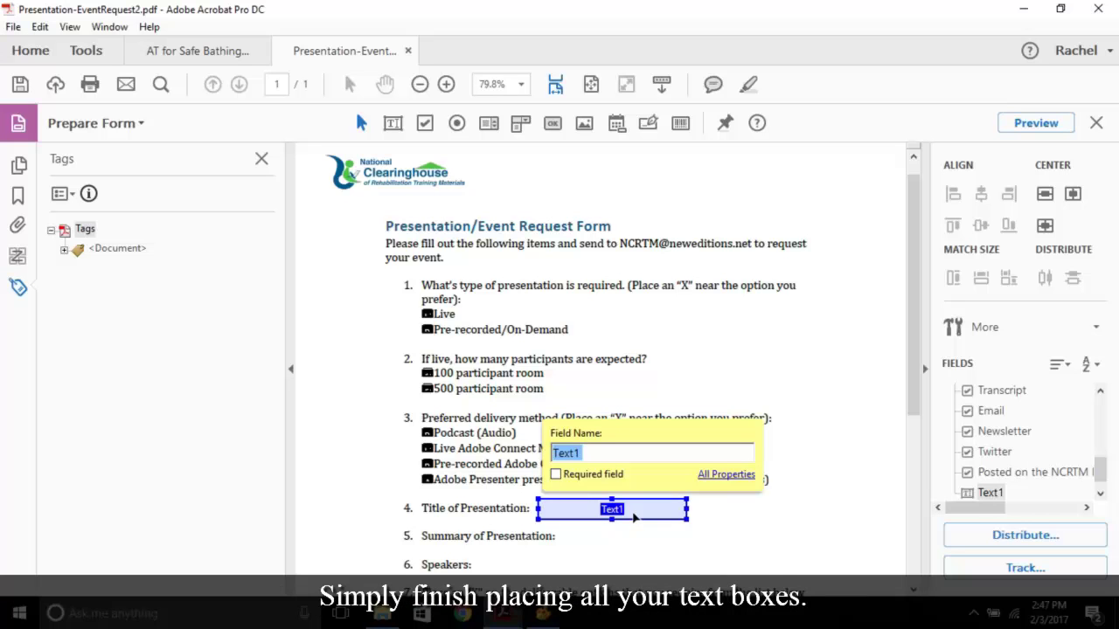
drag(687, 510, 713, 516)
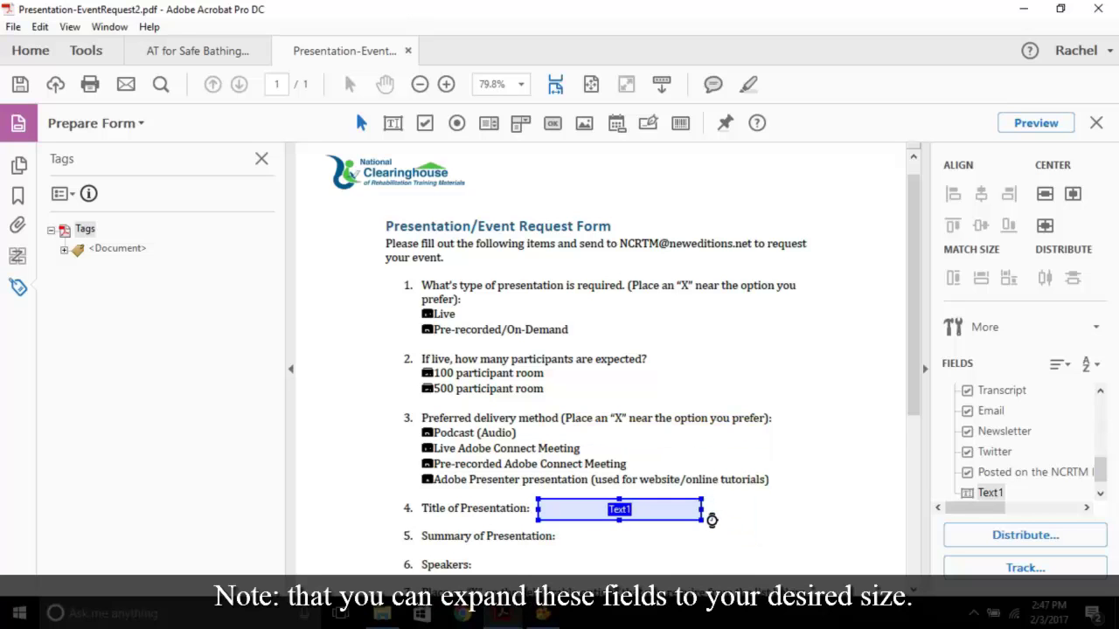
click(829, 367)
Select the Radio Button tool and scroll down the form.
click(456, 122)
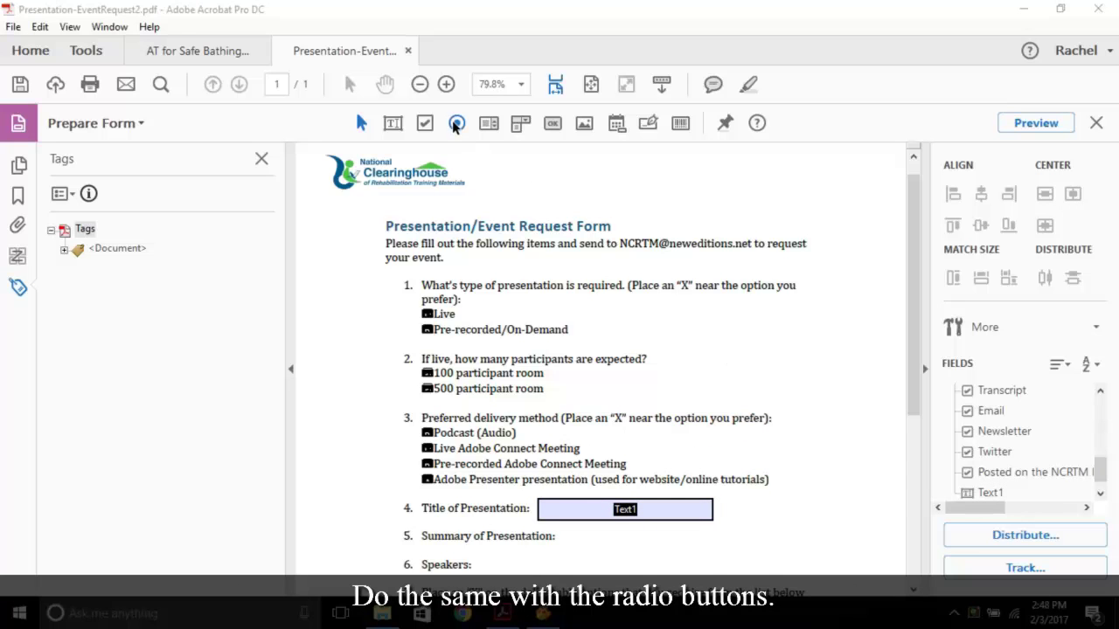
scroll(837, 381, down, 3)
scroll(837, 380, down, 4)
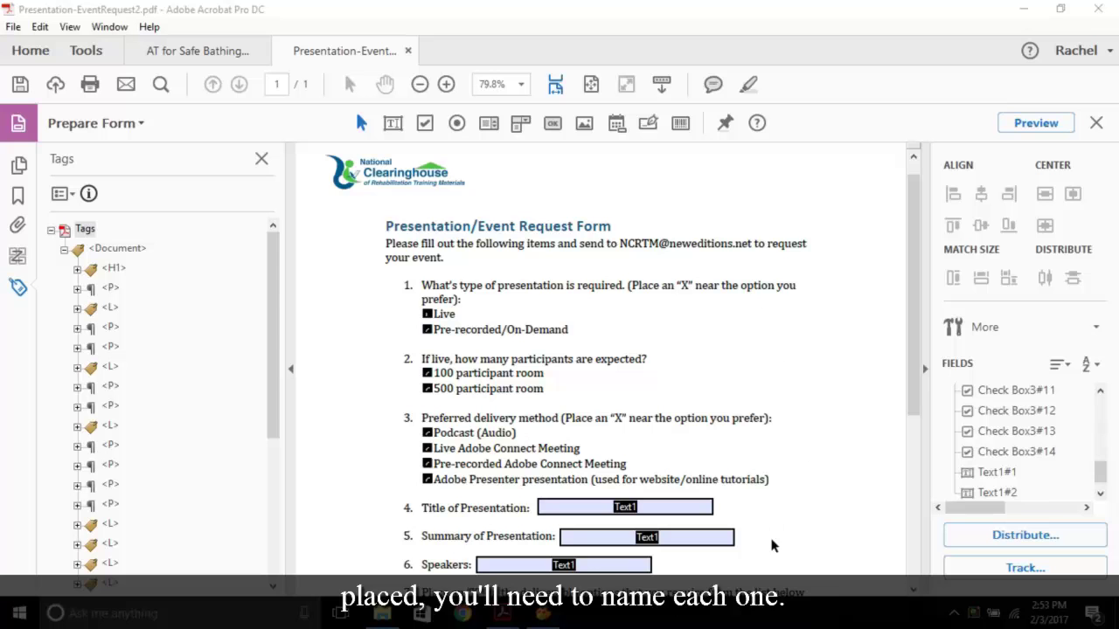
Rename the Text1 field to 'title of presentation' and copy that same text into its tooltip.
click(785, 500)
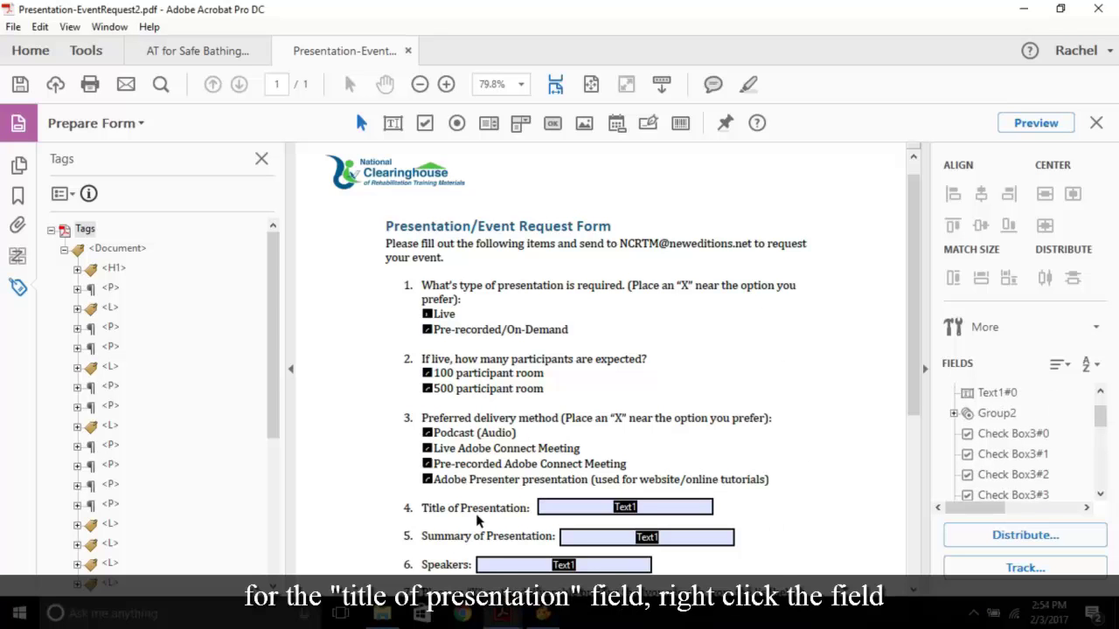
click(651, 511)
right_click(704, 512)
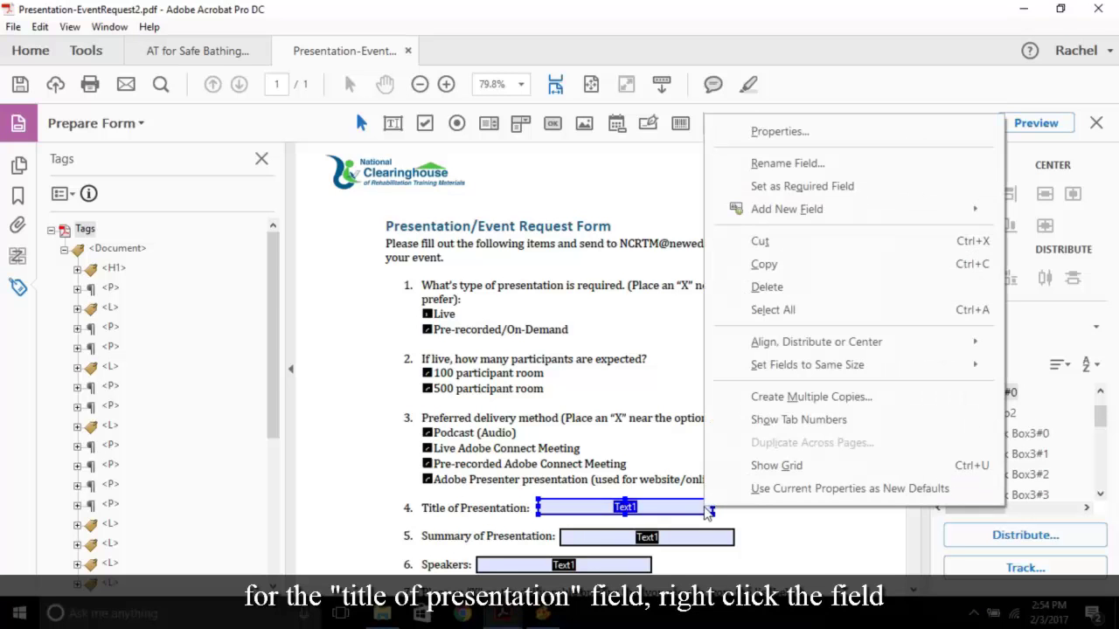
click(775, 132)
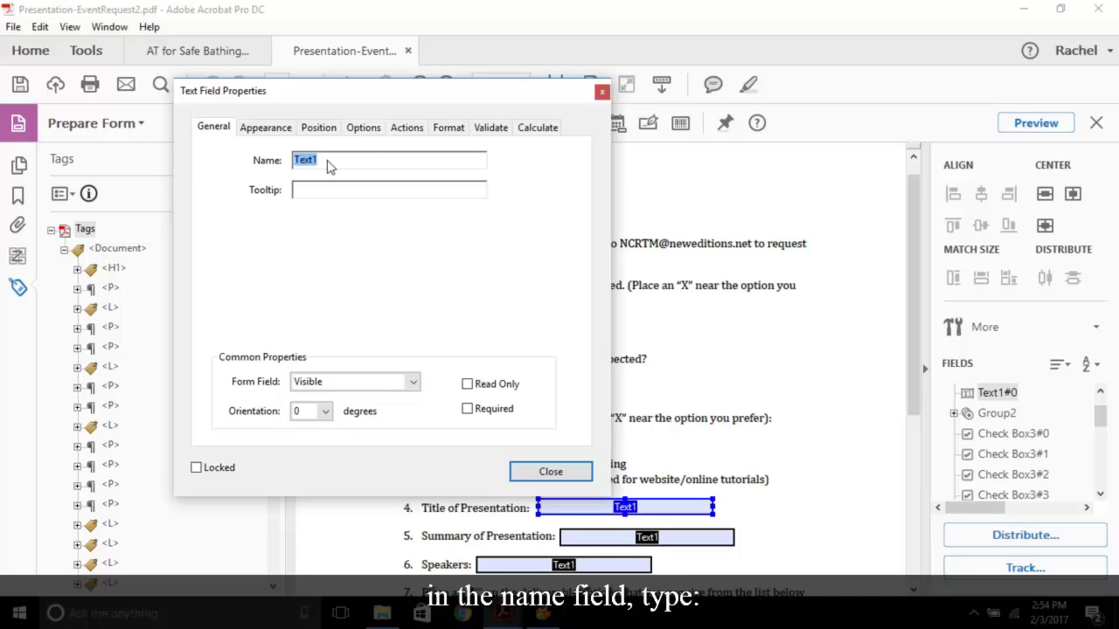
key(BackSpace)
text(title of presentation)
key(ctrl+a)
key(ctrl+c)
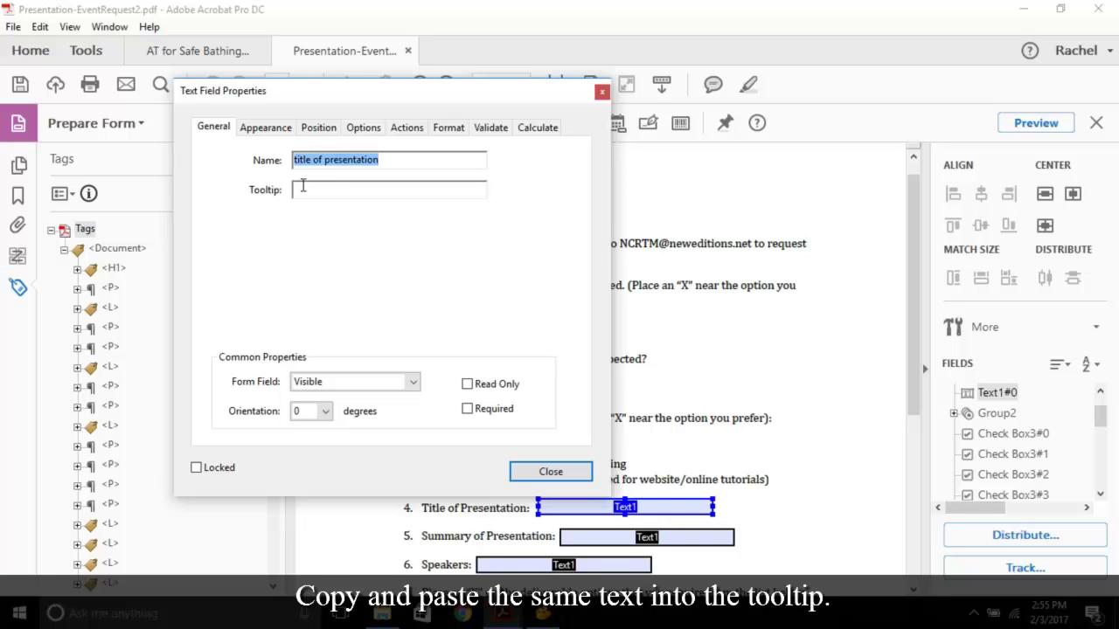
click(303, 188)
key(ctrl+v)
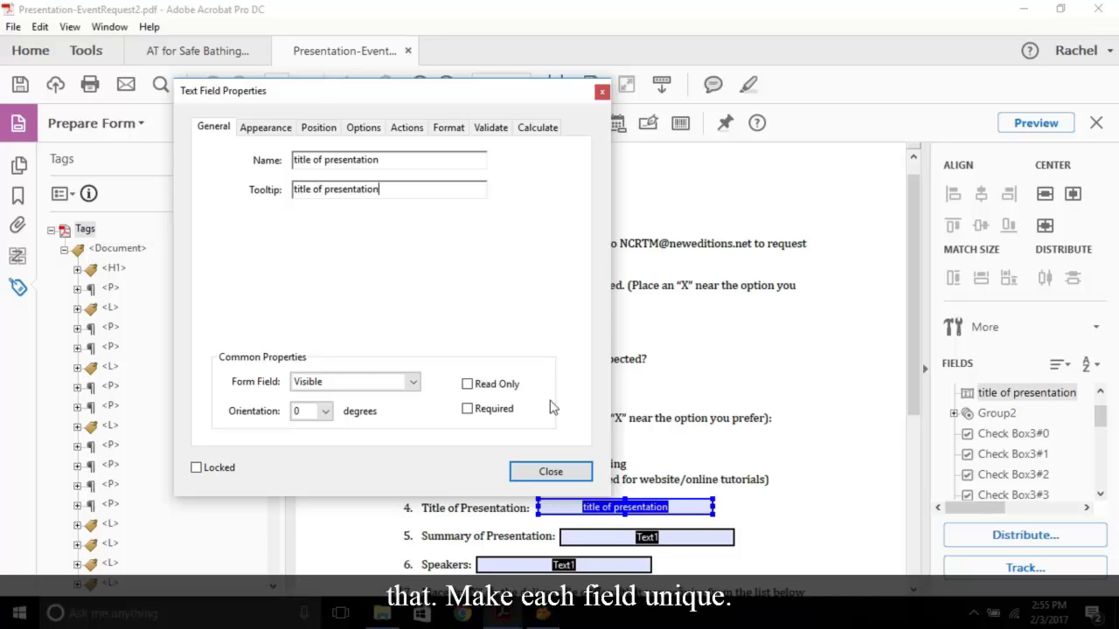
click(550, 472)
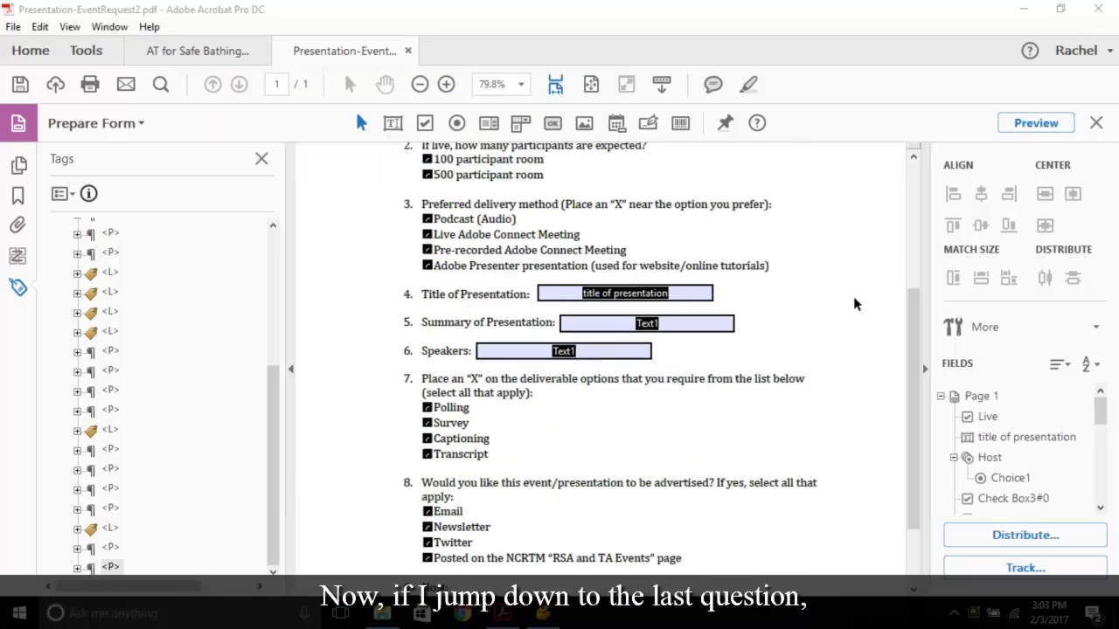
Name the RSA Staff radio button 'Host - RSA Staff' and give it the same tooltip.
scroll(854, 302, down, 5)
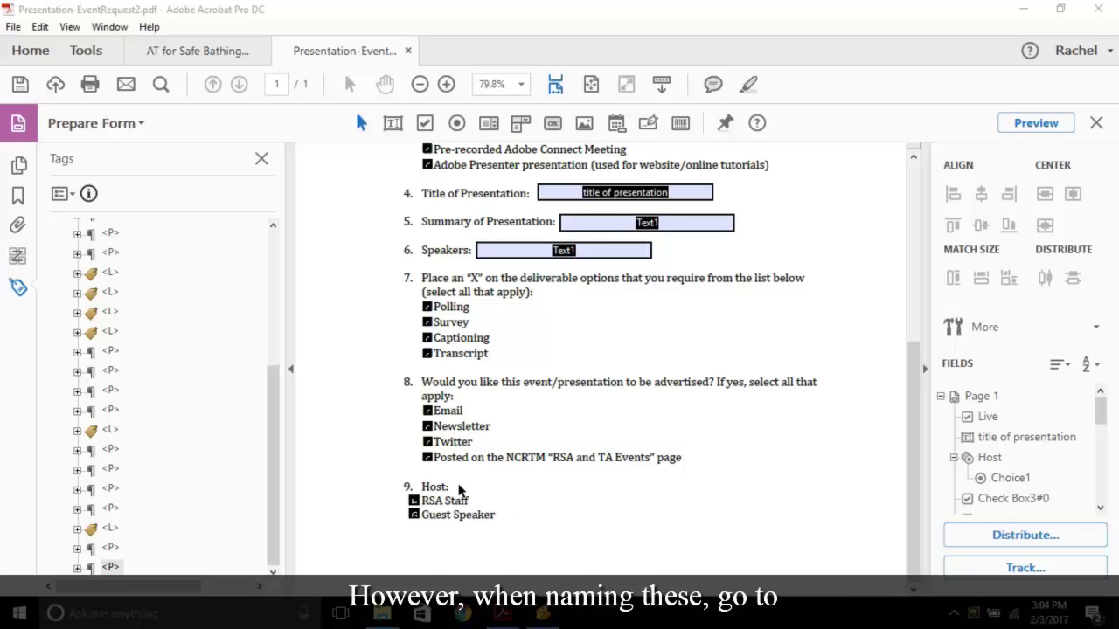
click(414, 501)
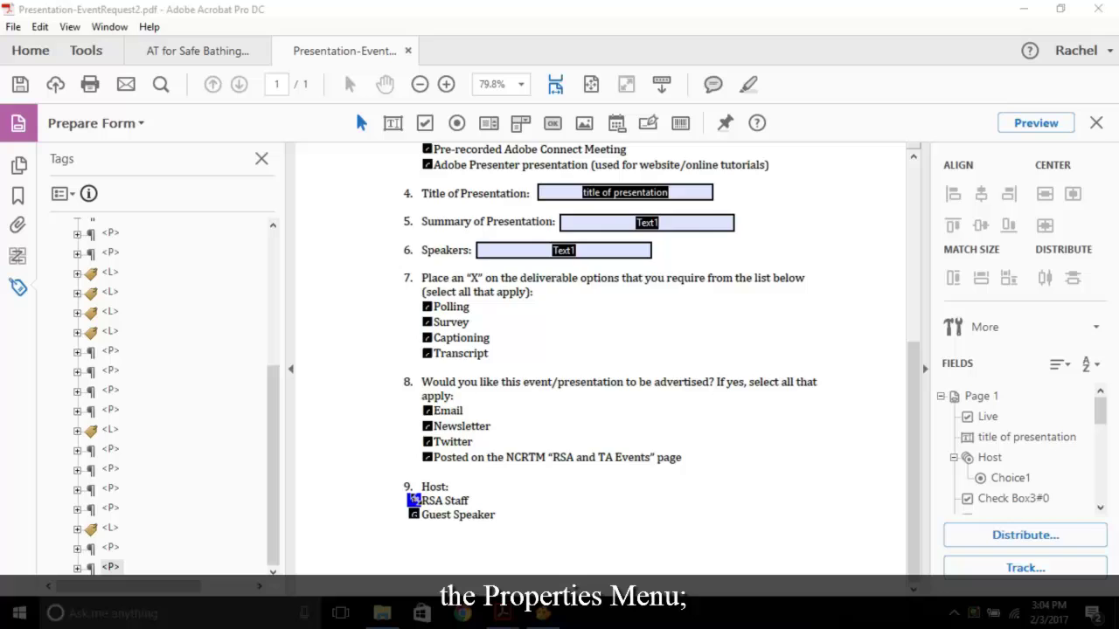
right_click(413, 501)
click(470, 127)
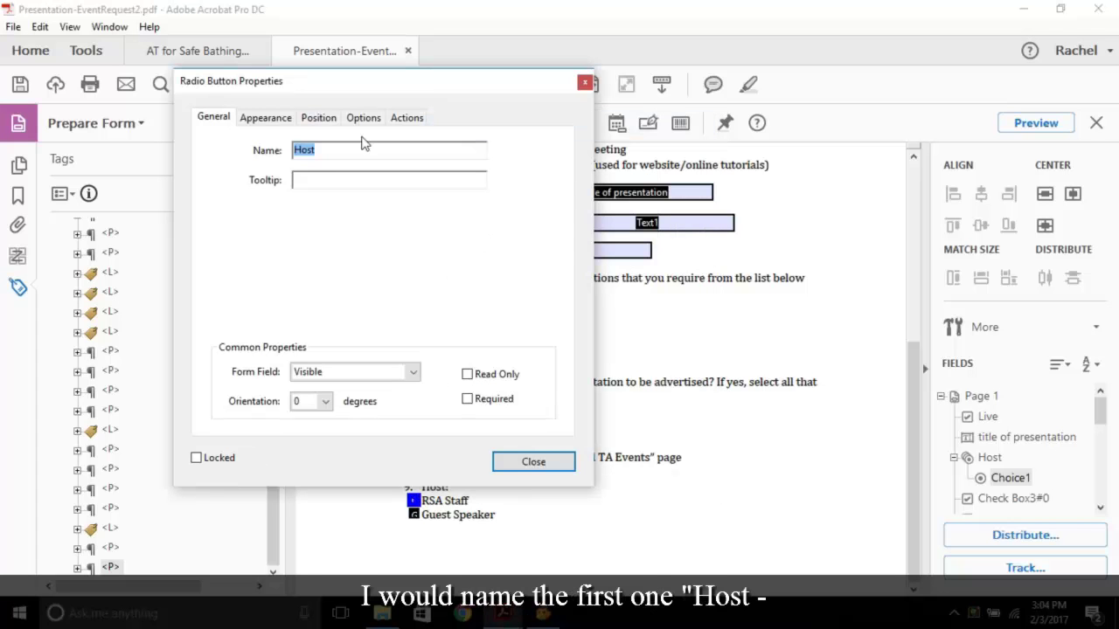
click(332, 150)
text(- RSA Staff)
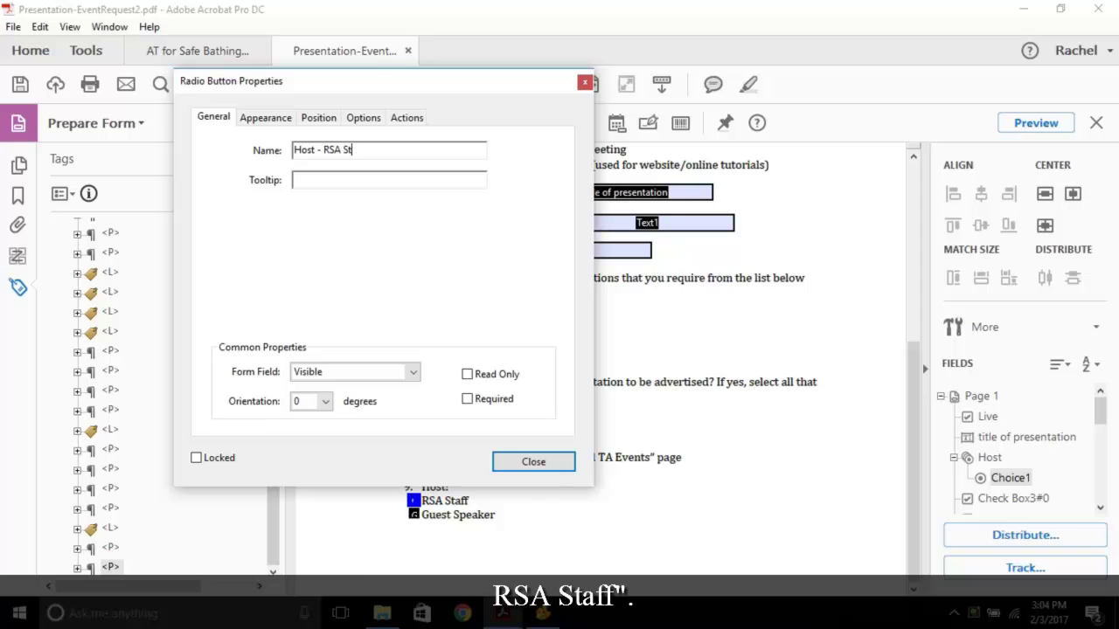
key(ctrl+a)
key(ctrl+c)
click(325, 181)
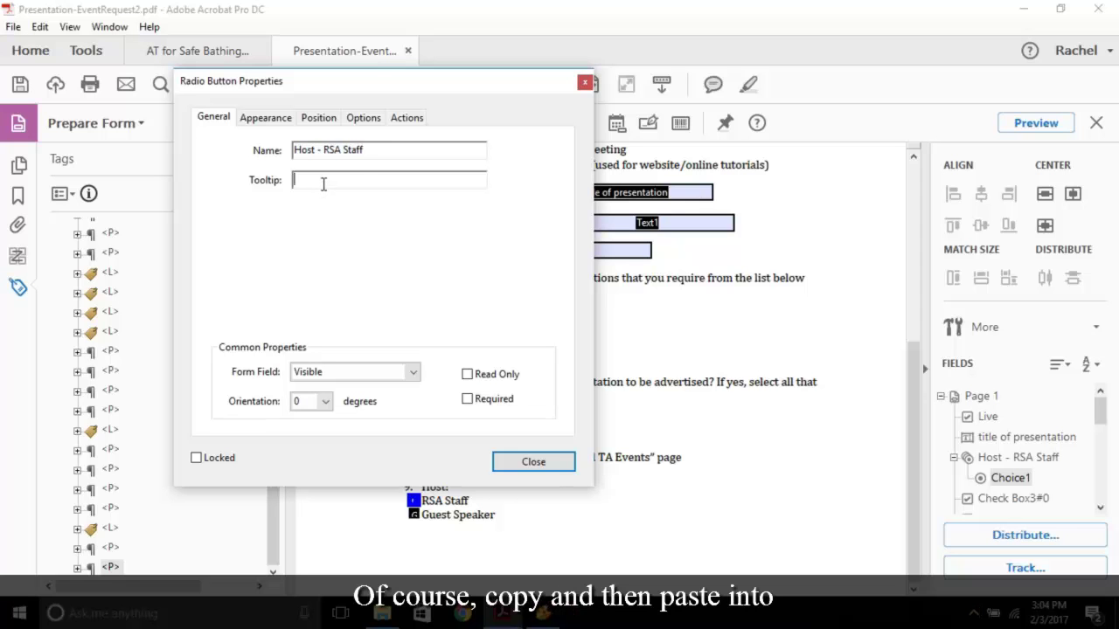
key(ctrl+v)
click(533, 462)
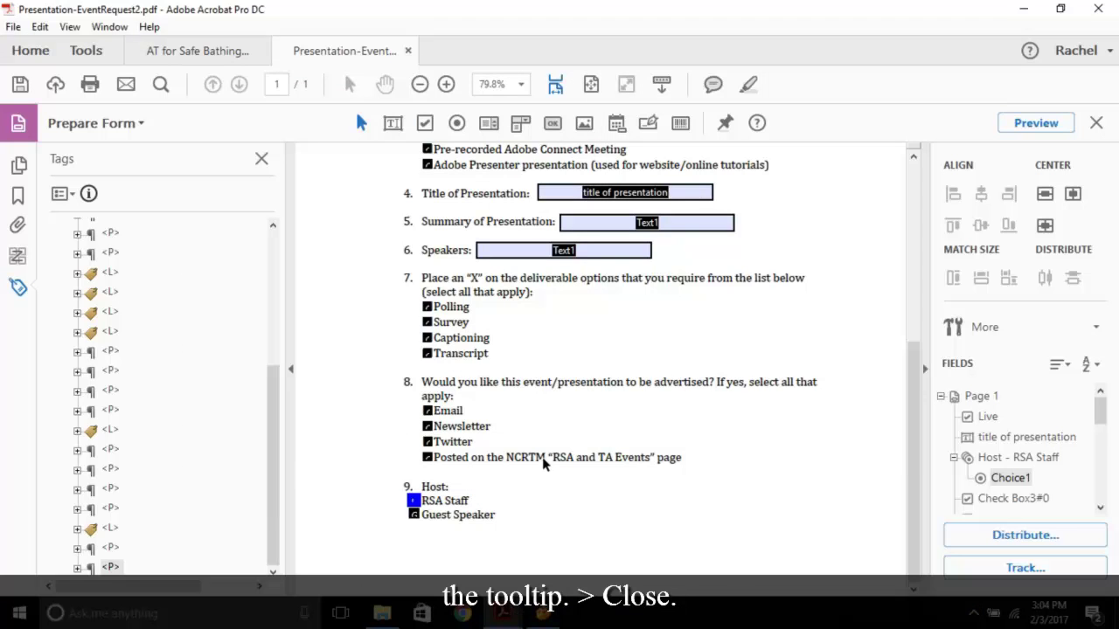
Name the Guest Speaker radio button 'Host - Guest Speaker', tooltip it likewise, and mark it required.
click(414, 514)
right_click(414, 514)
click(475, 140)
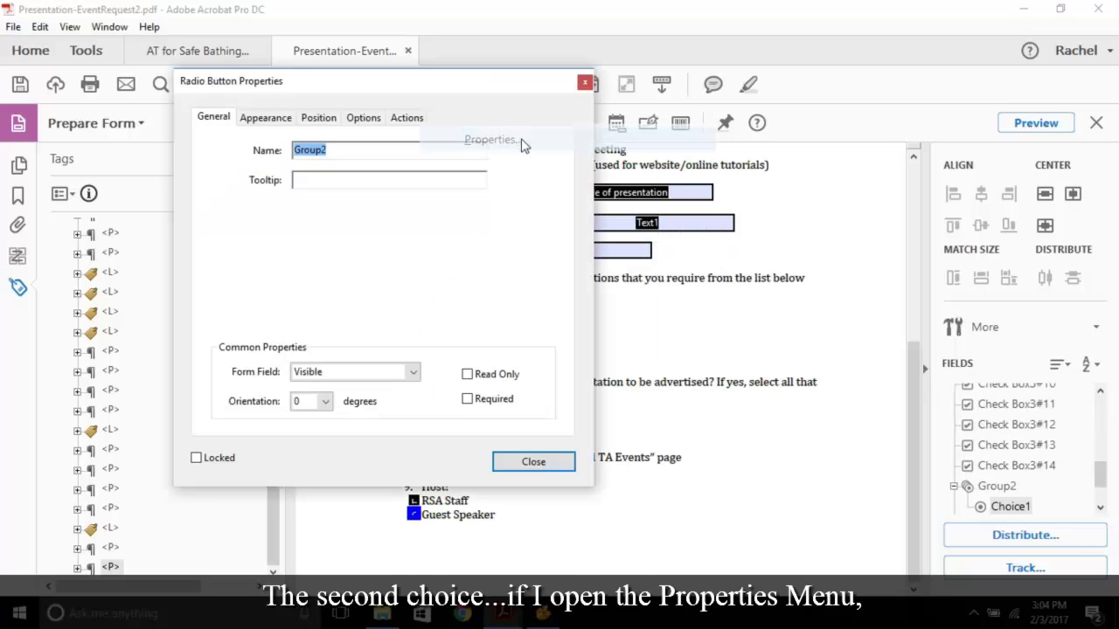
key(BackSpace)
text(Hos)
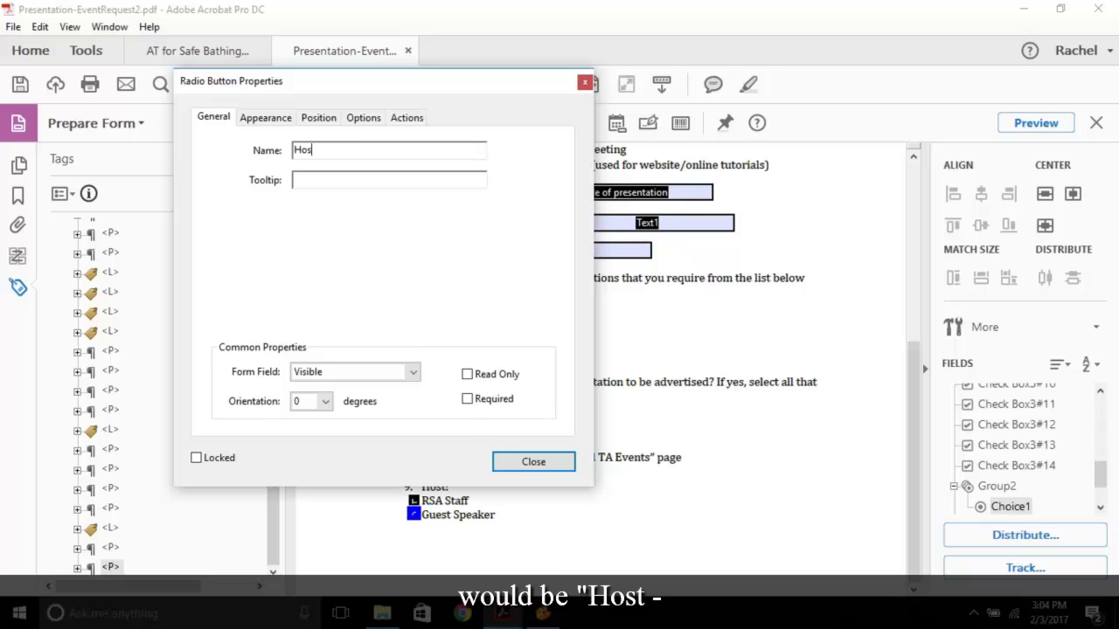
text(t - Guest Speaker)
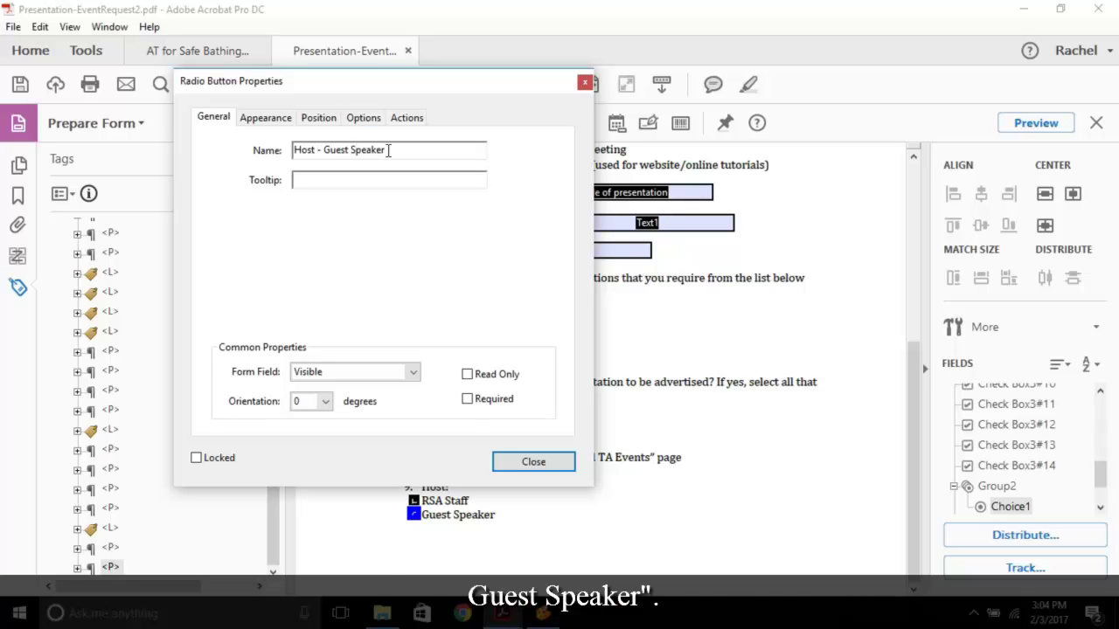
key(ctrl+a)
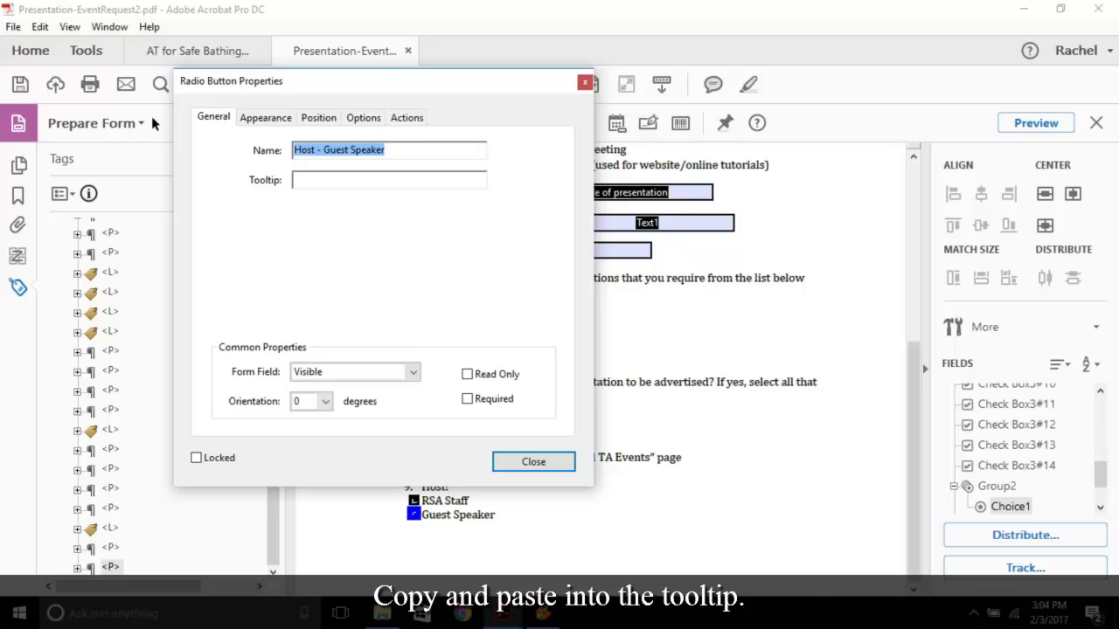
click(335, 179)
key(ctrl+v)
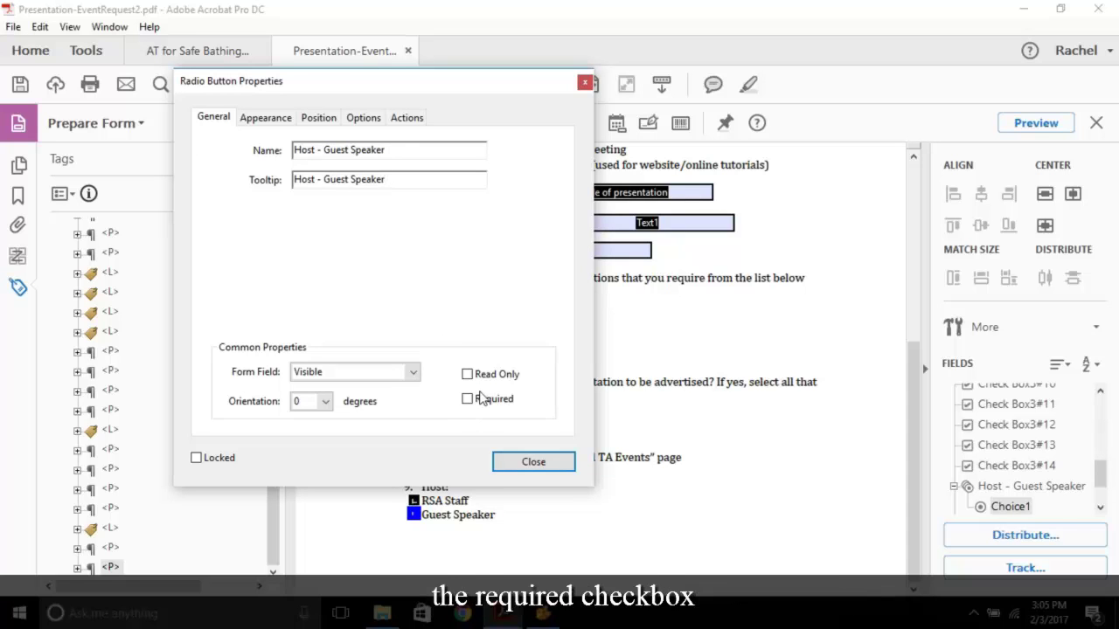
click(467, 399)
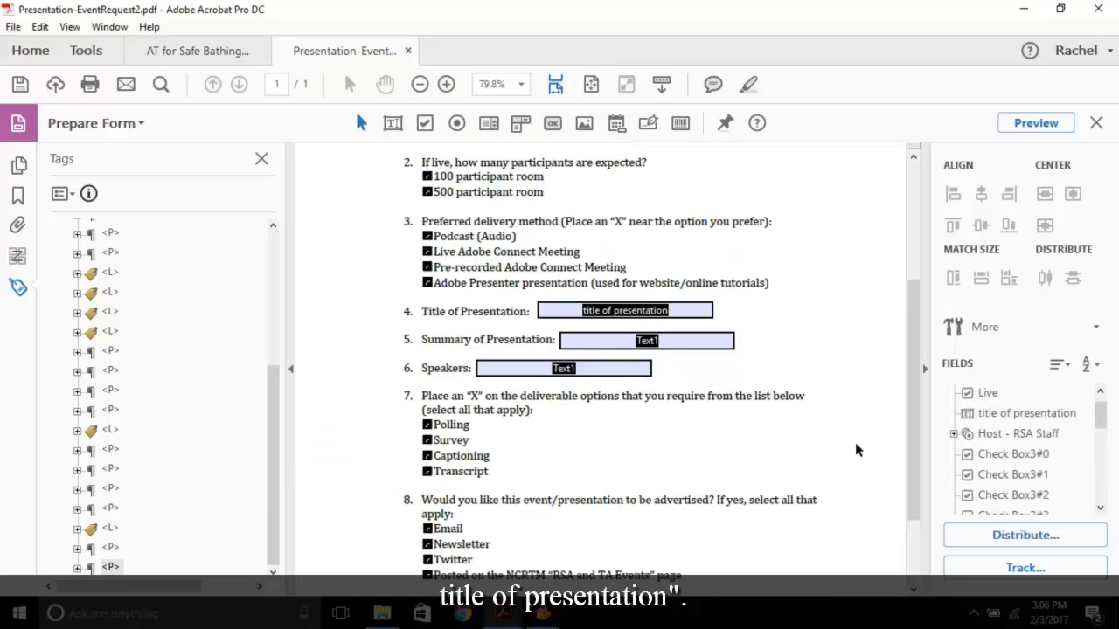
scroll(857, 441, up, 5)
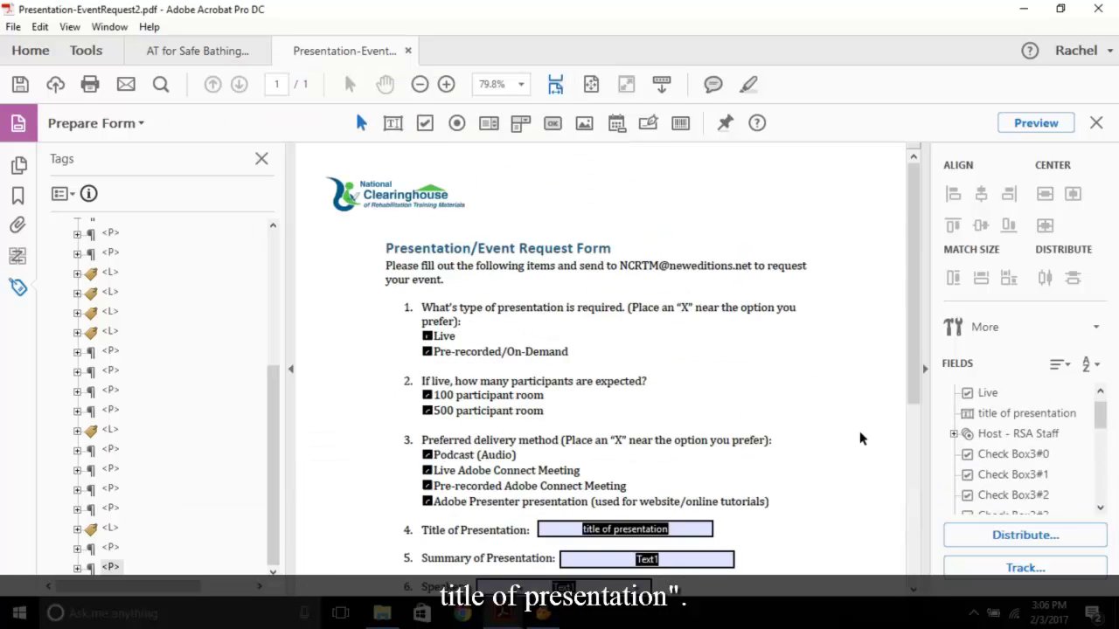
Verify the Live checkbox's properties show the name and tooltip Live, then close them.
click(425, 336)
right_click(424, 336)
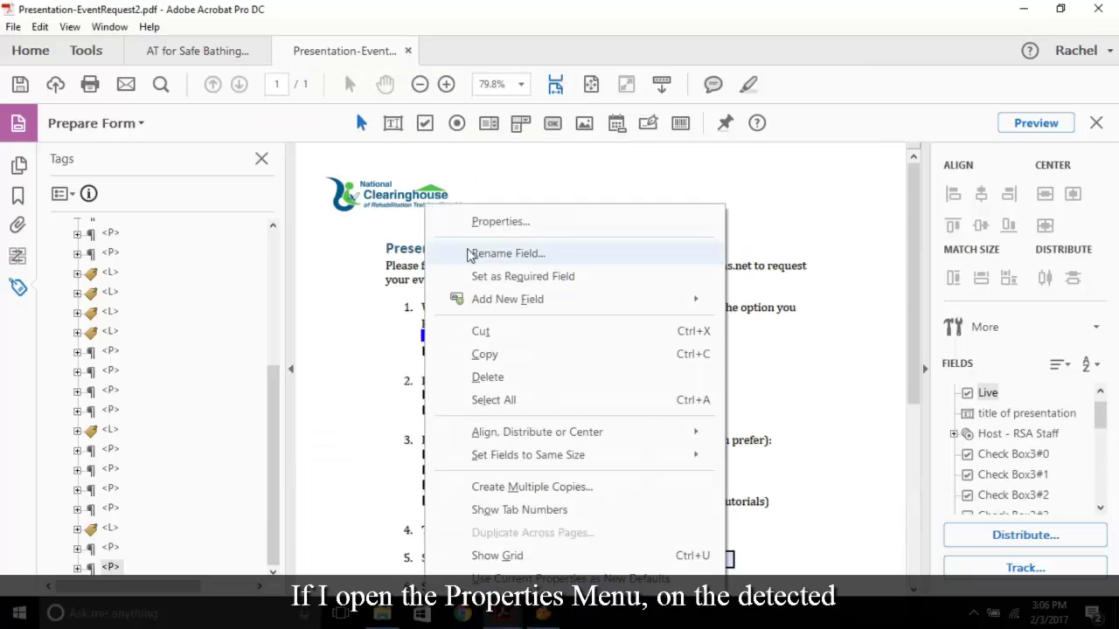
click(487, 219)
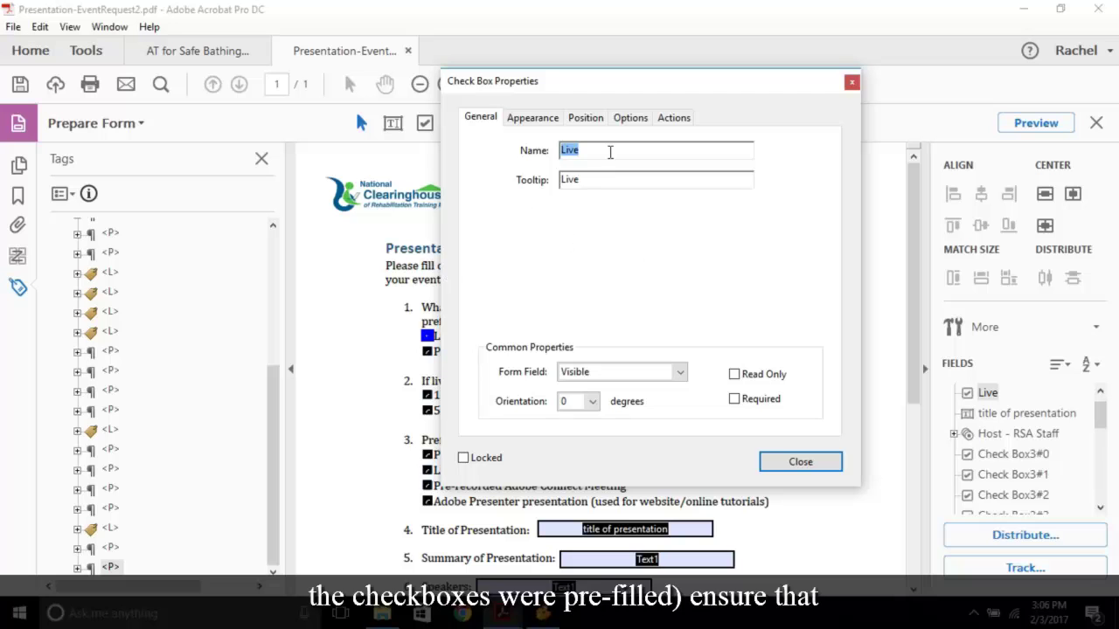
click(594, 150)
click(827, 455)
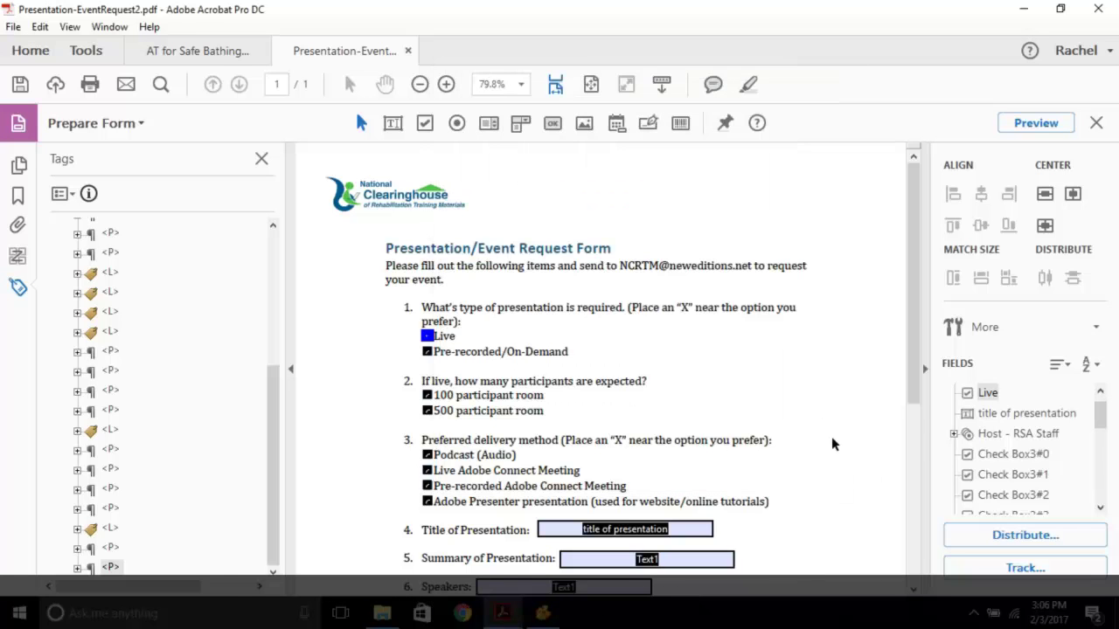
scroll(870, 254, down, 5)
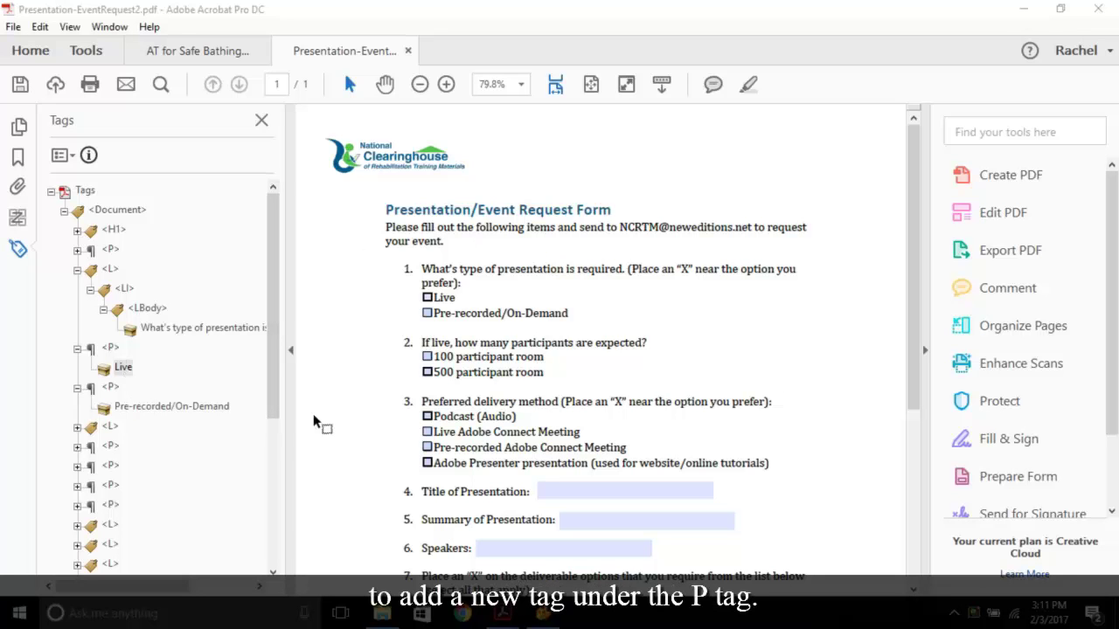
Create a new tag of type Form from the Live tag and drag it up beside Live.
right_click(123, 368)
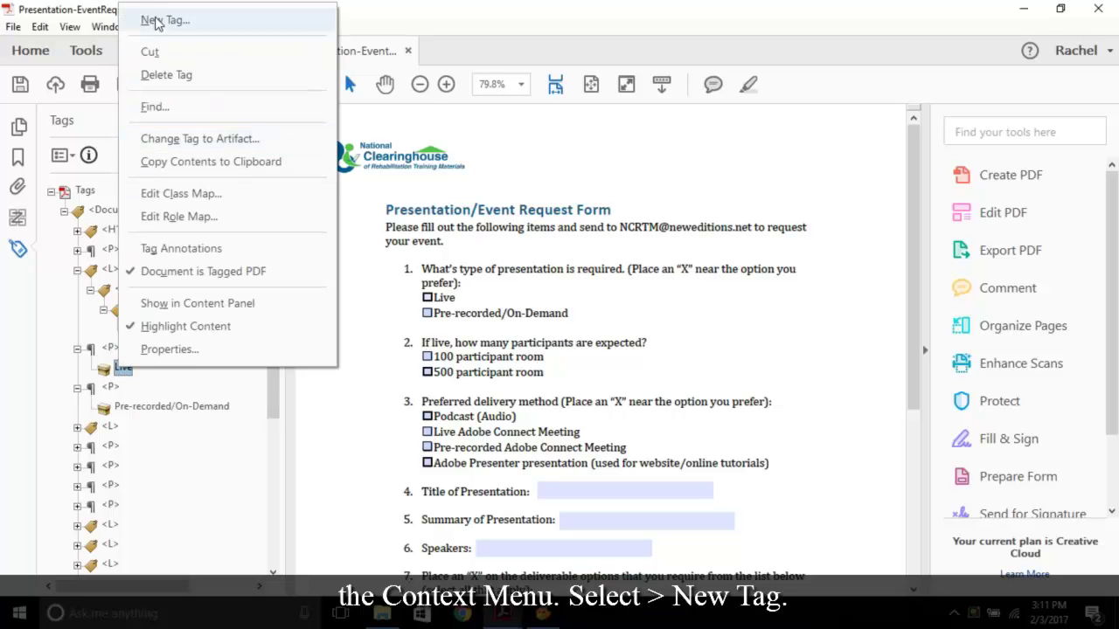
click(150, 19)
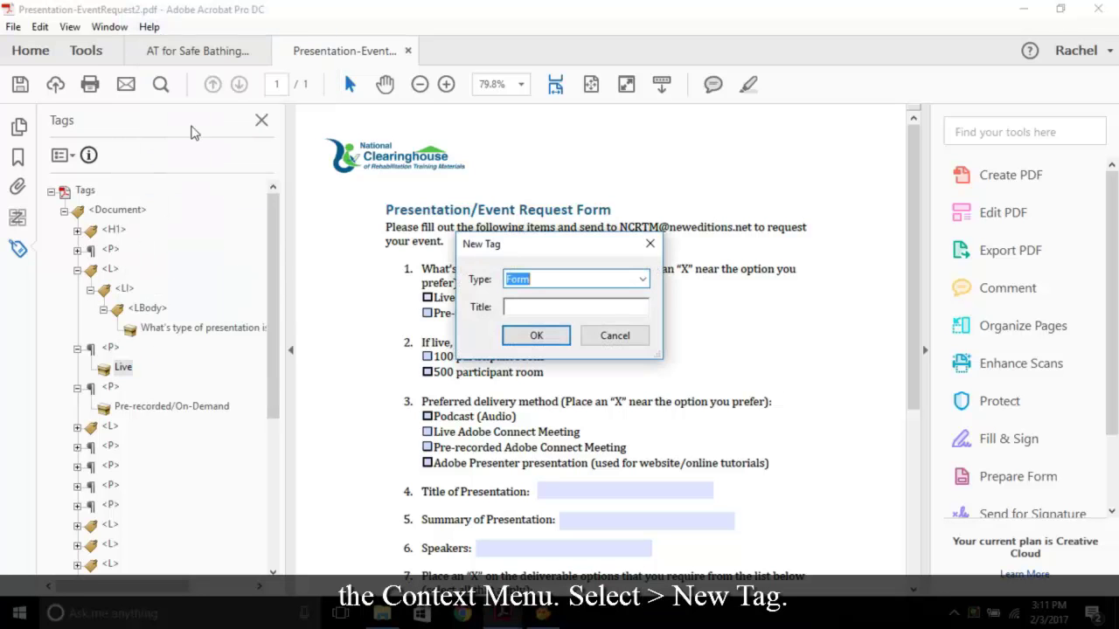
click(642, 279)
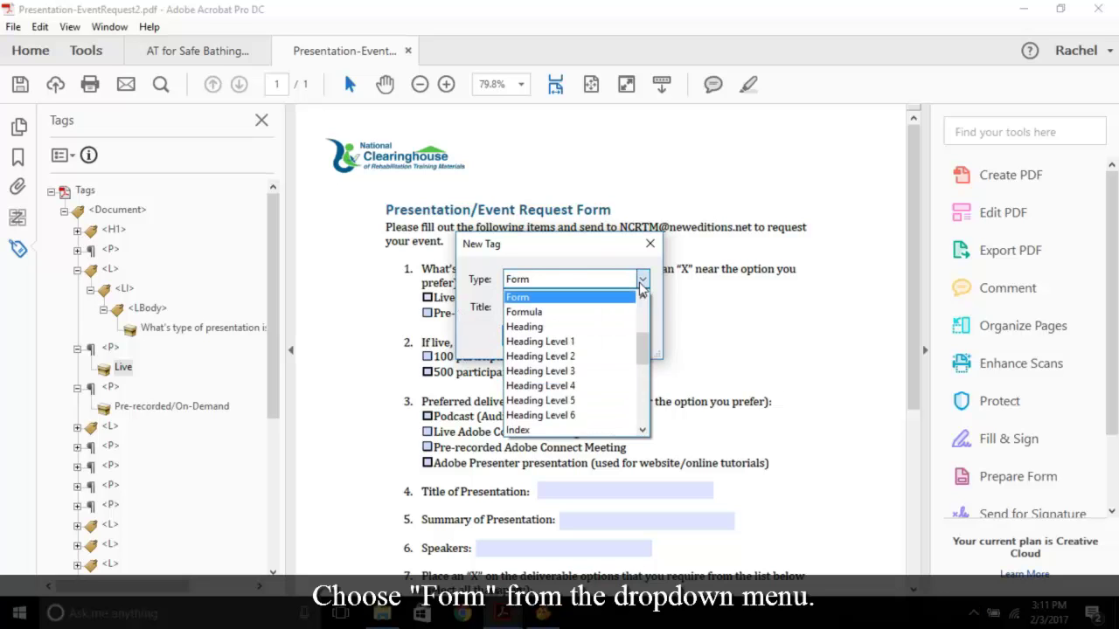
click(542, 293)
click(537, 339)
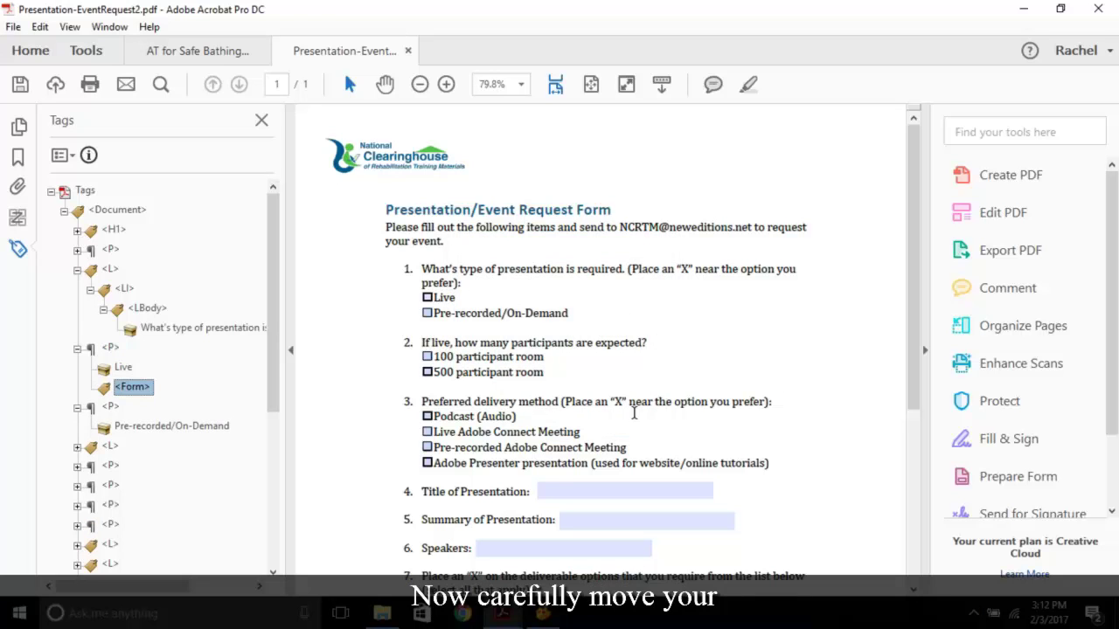
drag(123, 387, 91, 349)
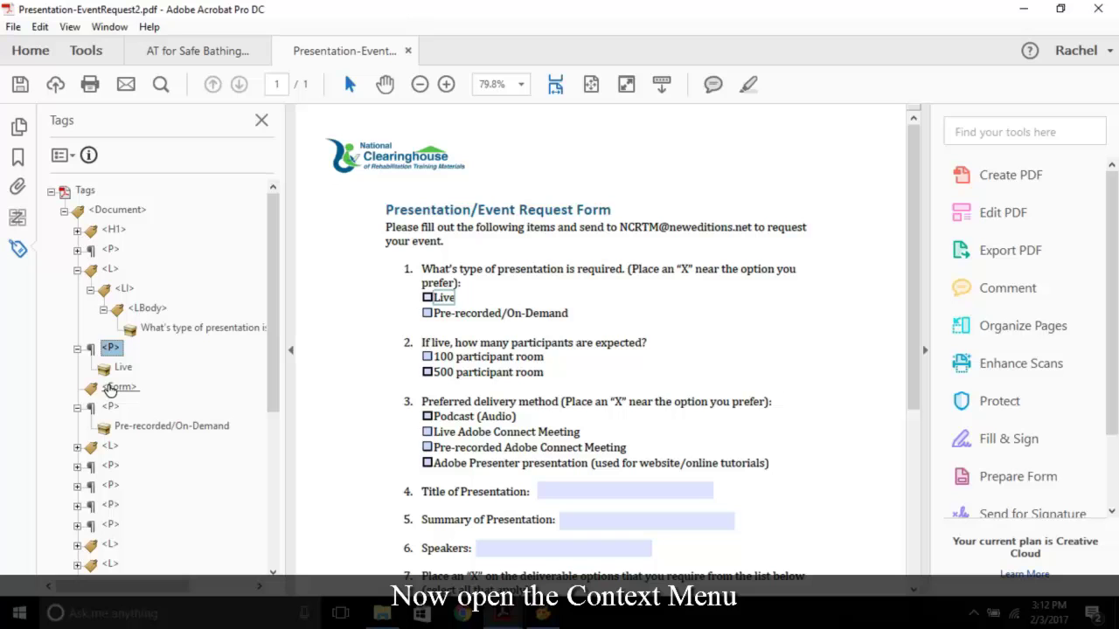
Find the unmarked Live checkbox annotation, tag it into Form, and expand Form to show Live - OBJR.
right_click(125, 390)
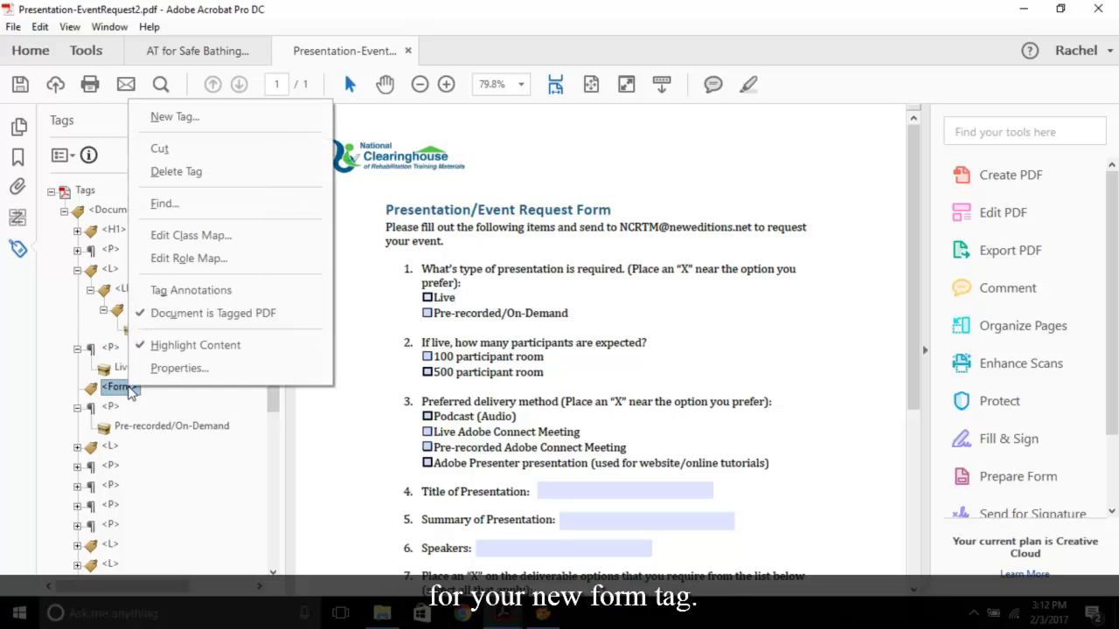
click(191, 205)
click(712, 254)
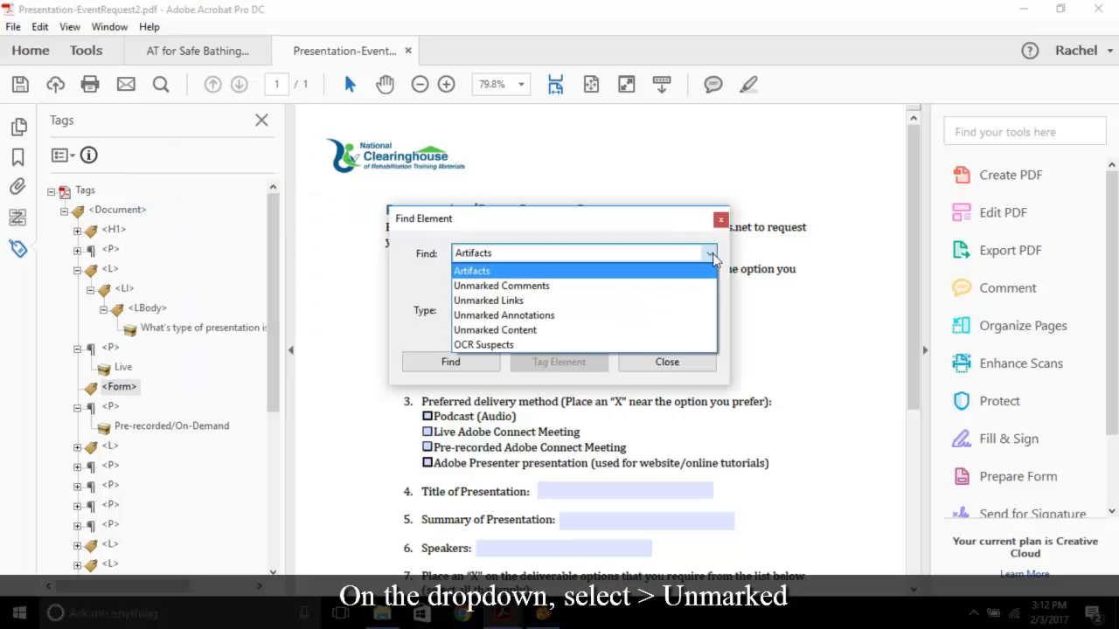
click(527, 320)
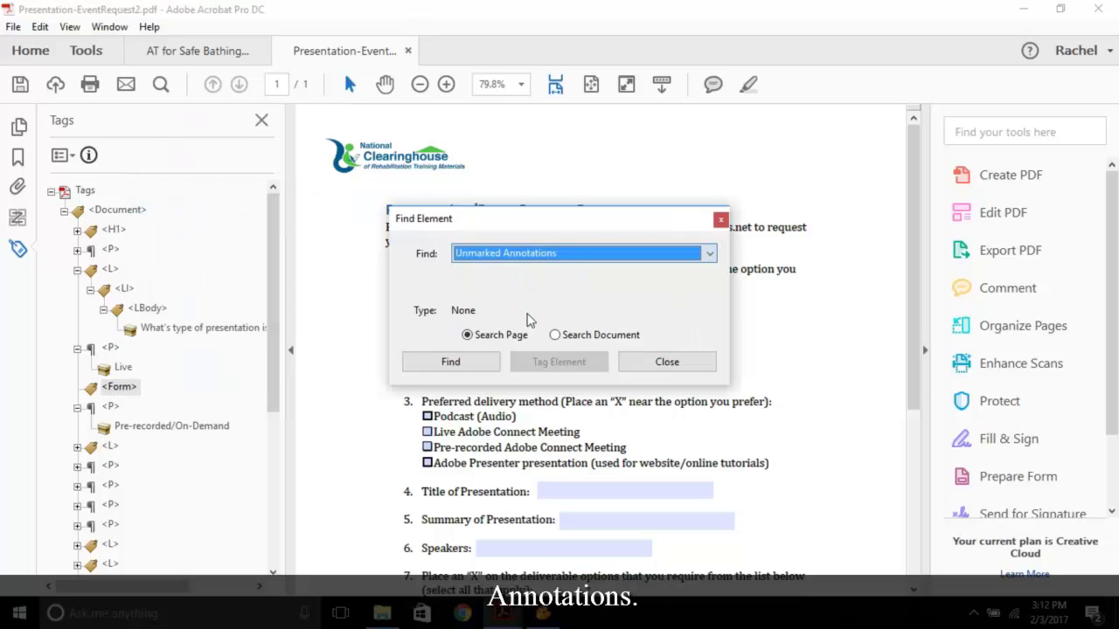
click(470, 364)
drag(449, 274, 624, 264)
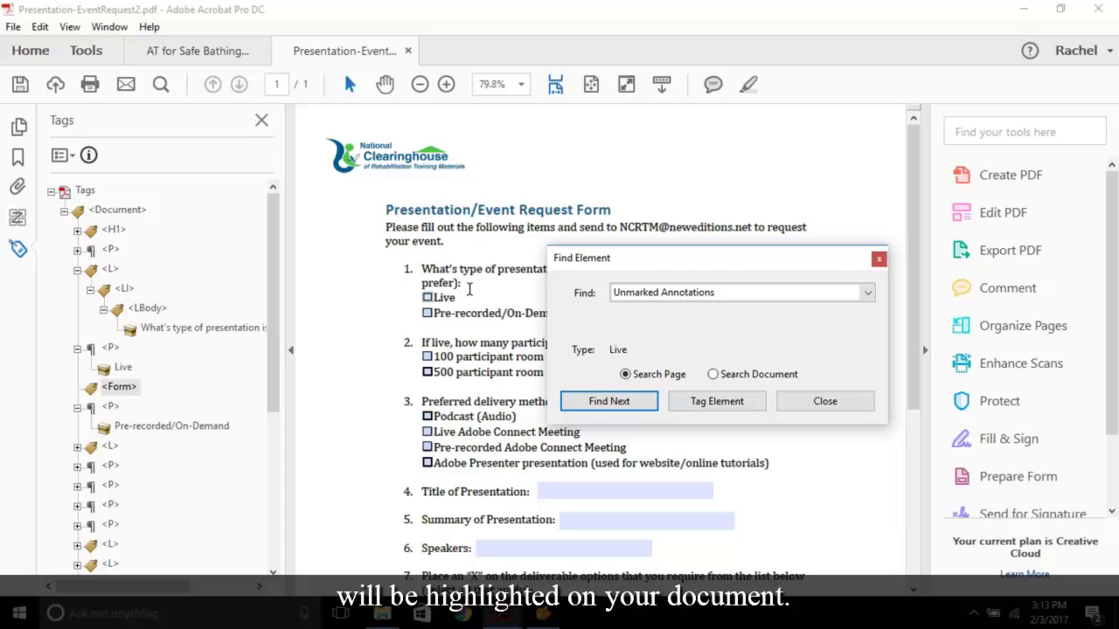
click(737, 408)
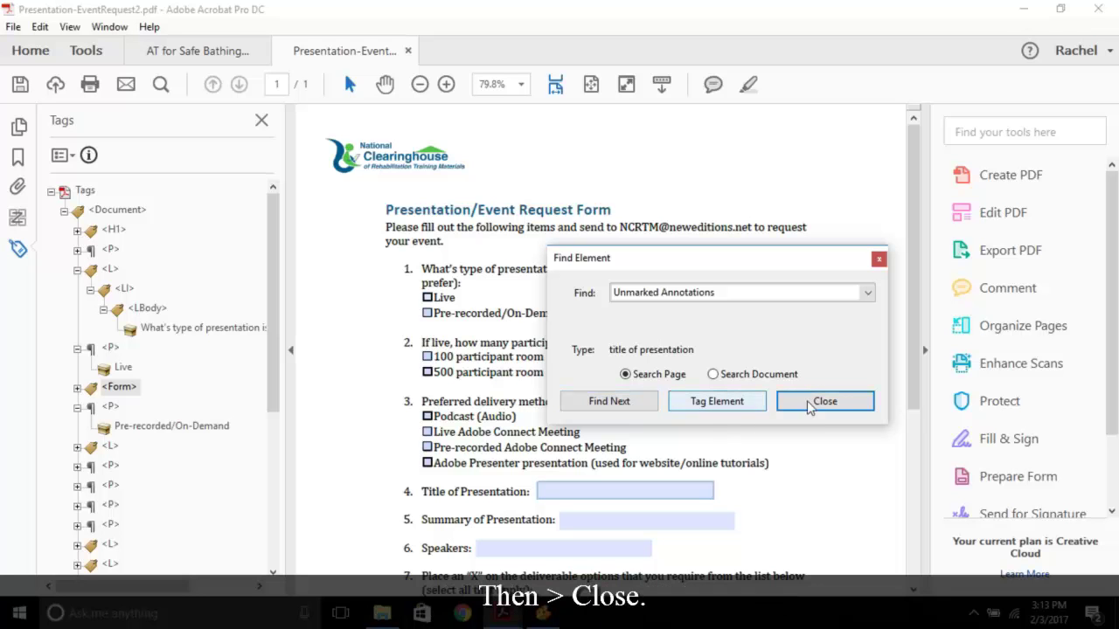
click(828, 404)
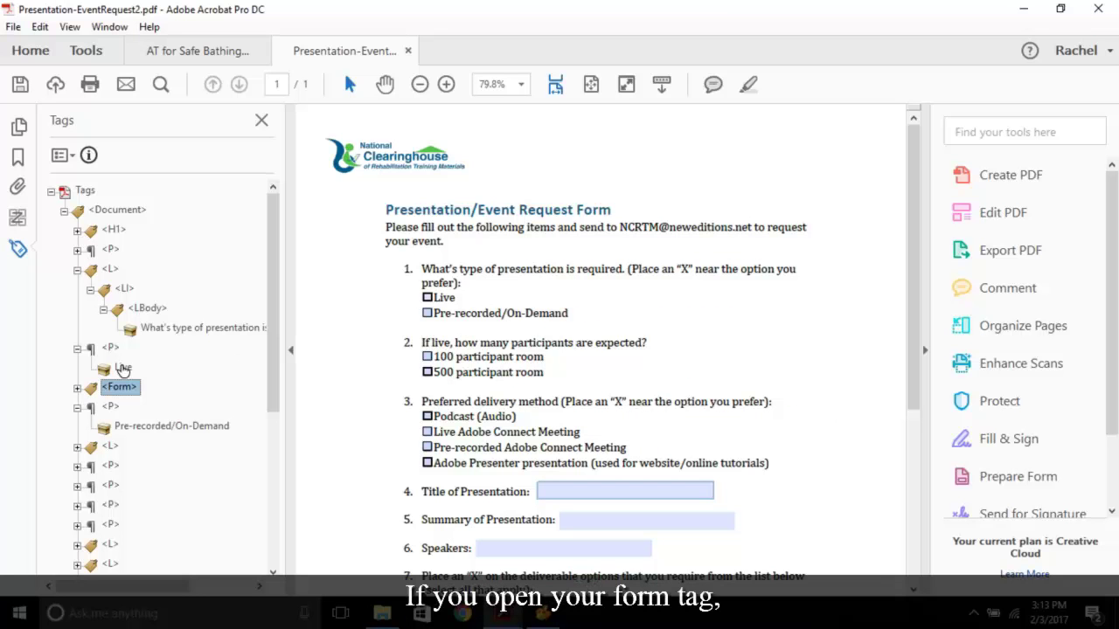
click(77, 389)
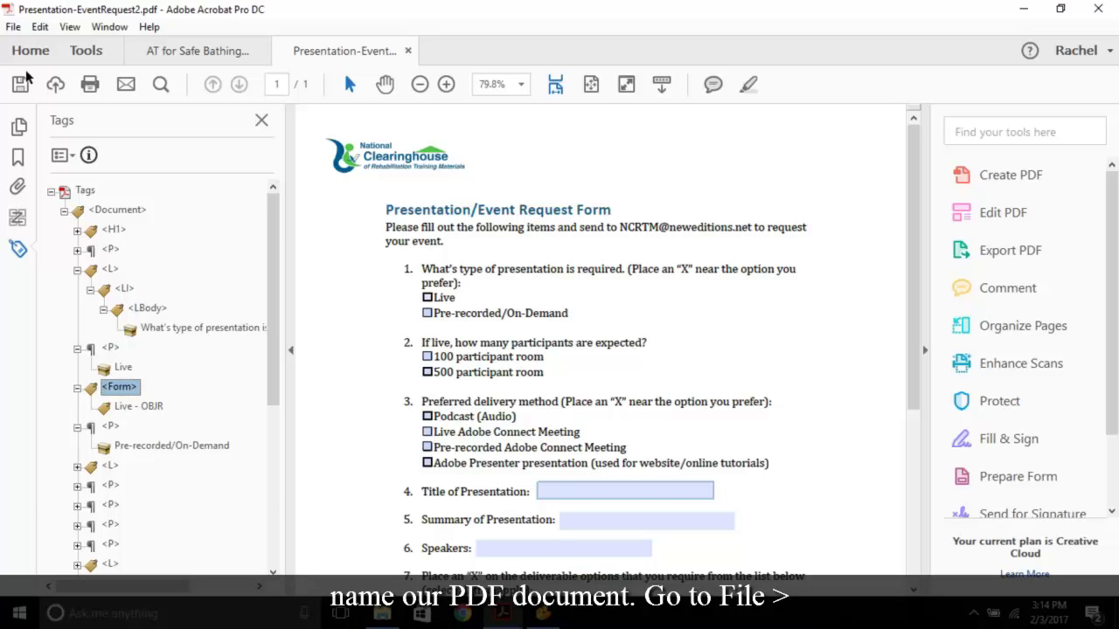
Enter the document title 'Event Request Form' and set the initial view to show the Document Title.
click(12, 28)
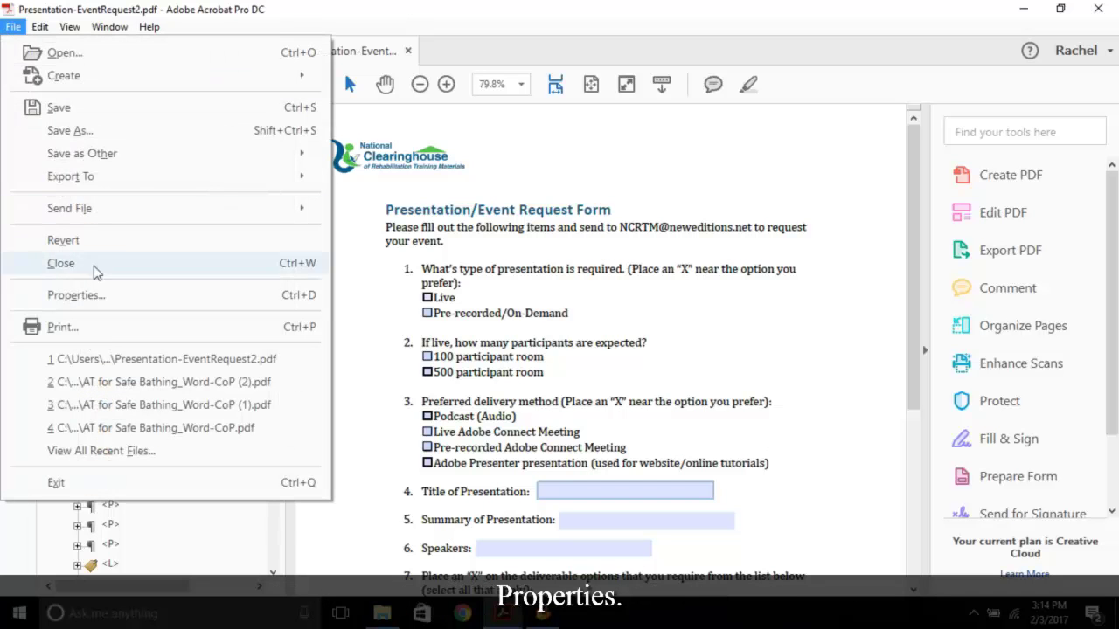
click(88, 295)
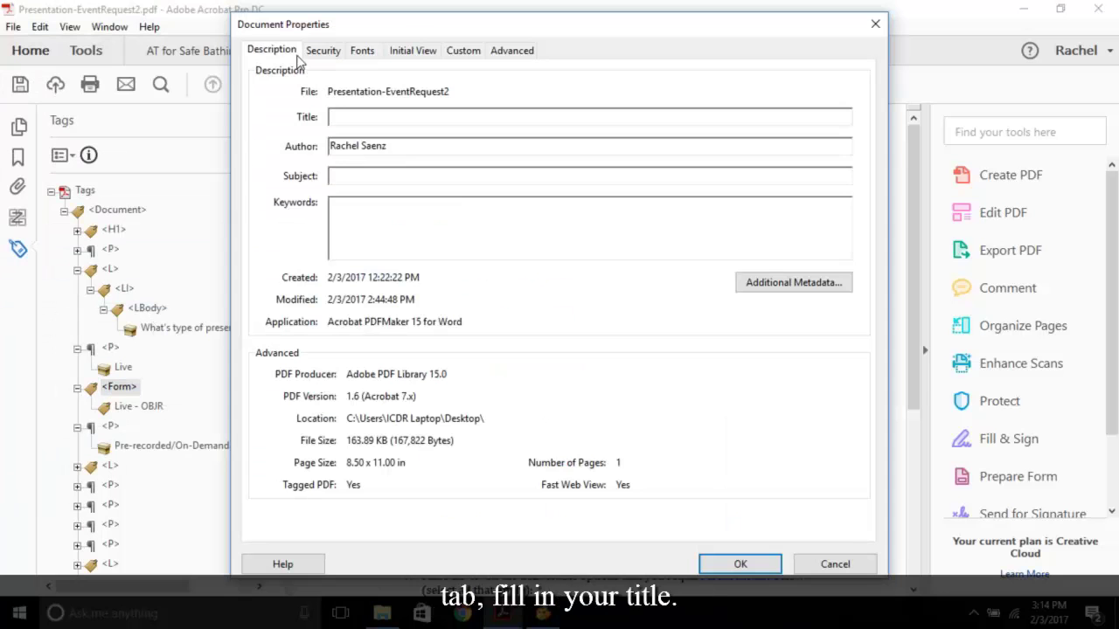
click(377, 117)
text(Event Re)
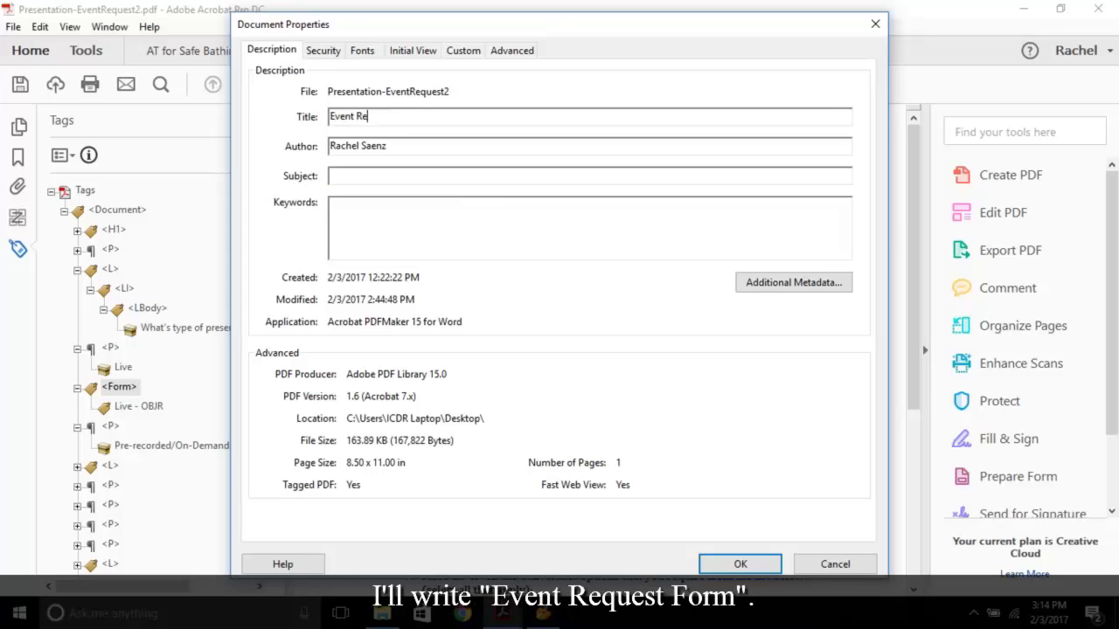
text(quest Form)
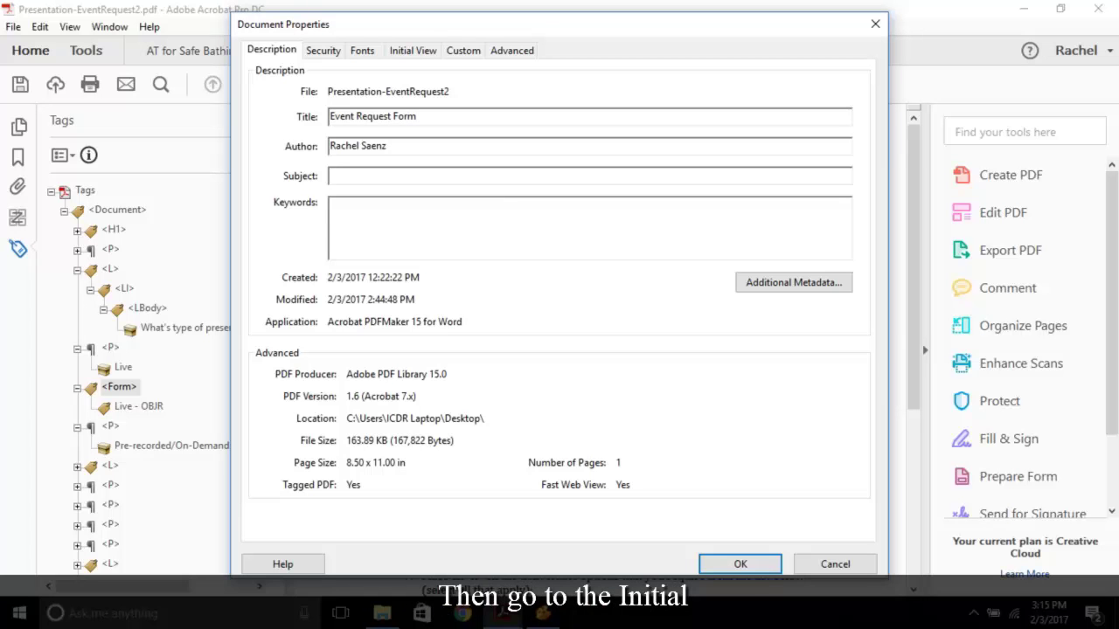
click(413, 50)
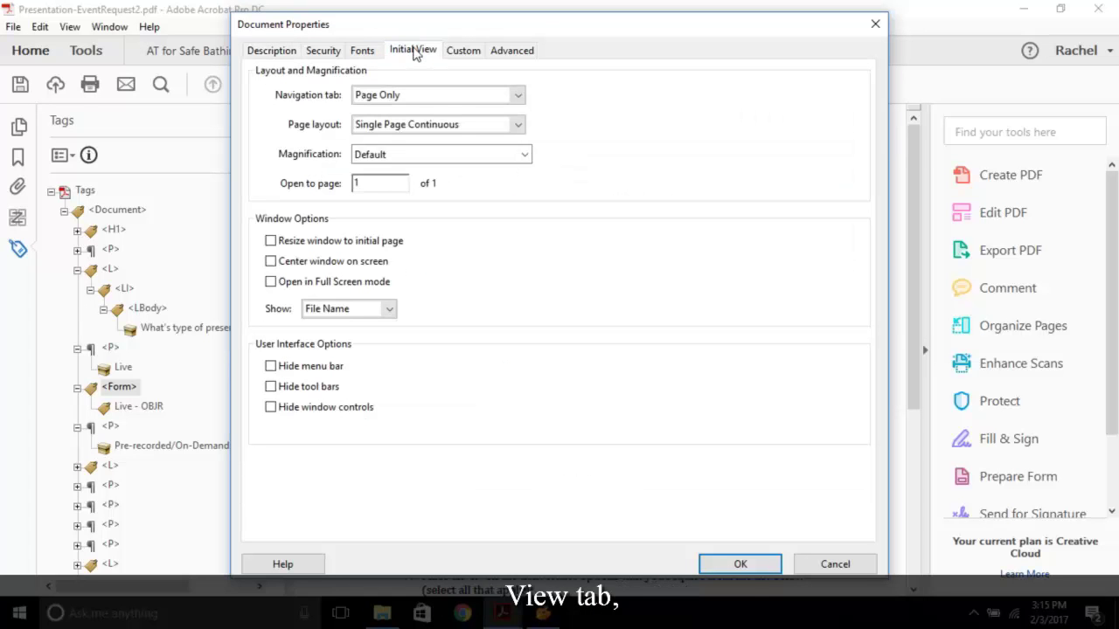
click(389, 311)
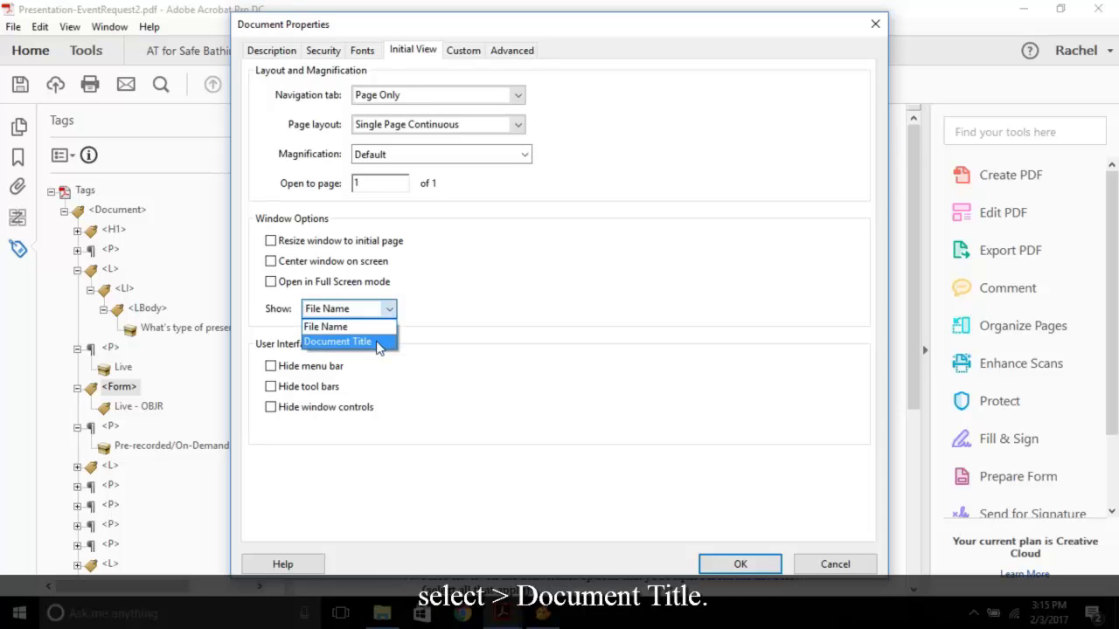
click(377, 344)
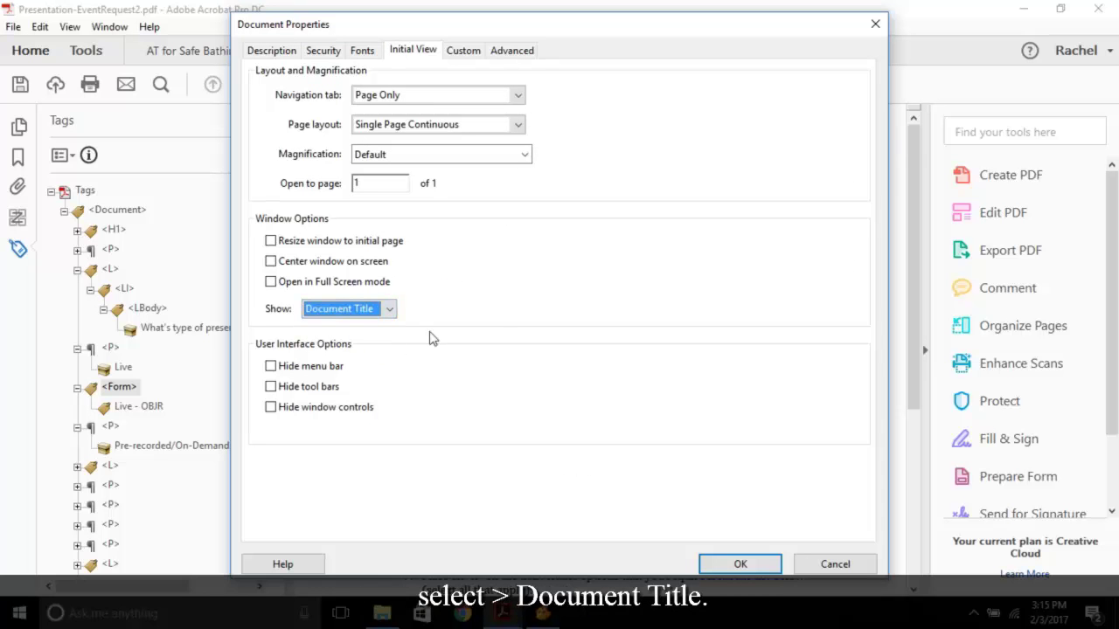
click(773, 565)
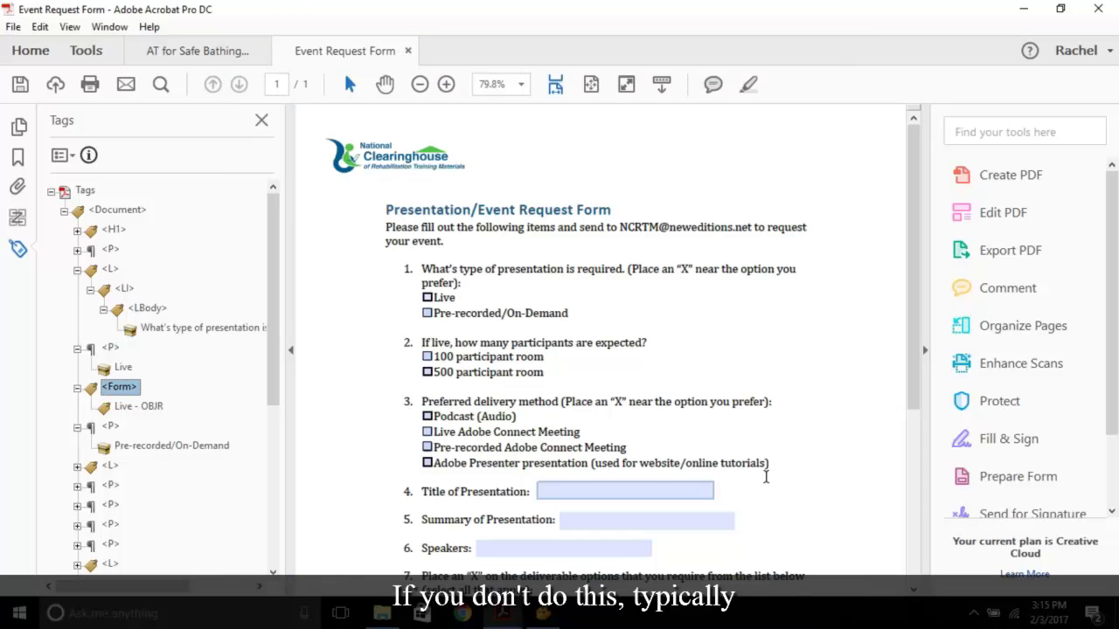